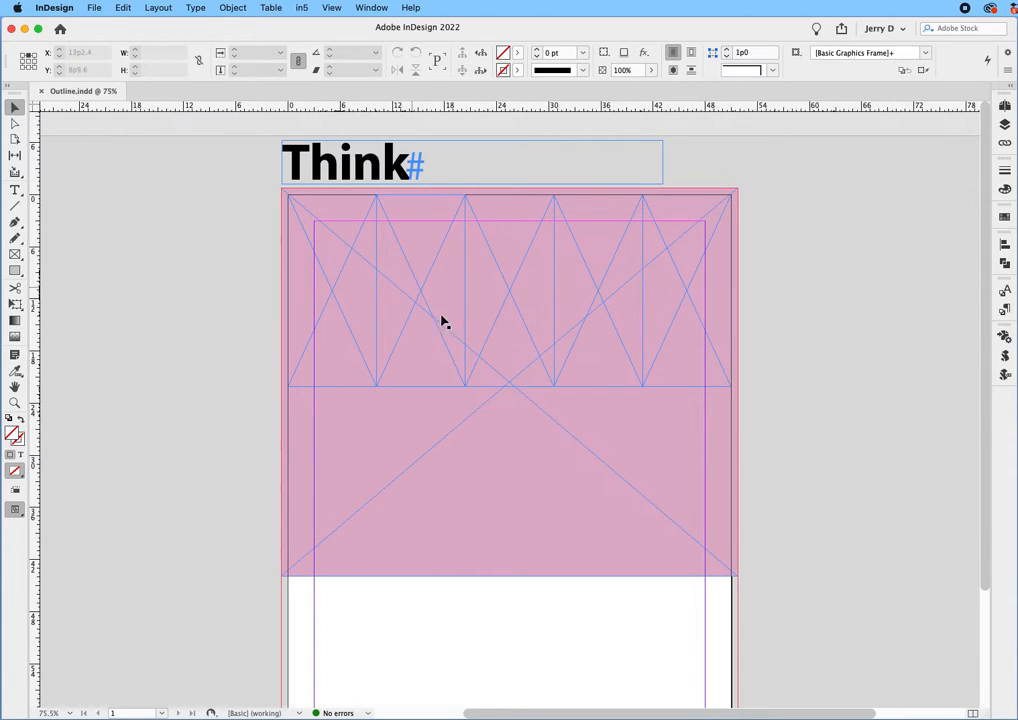
- Convert the text "Think" above the page to outlines
left_click(419, 468)
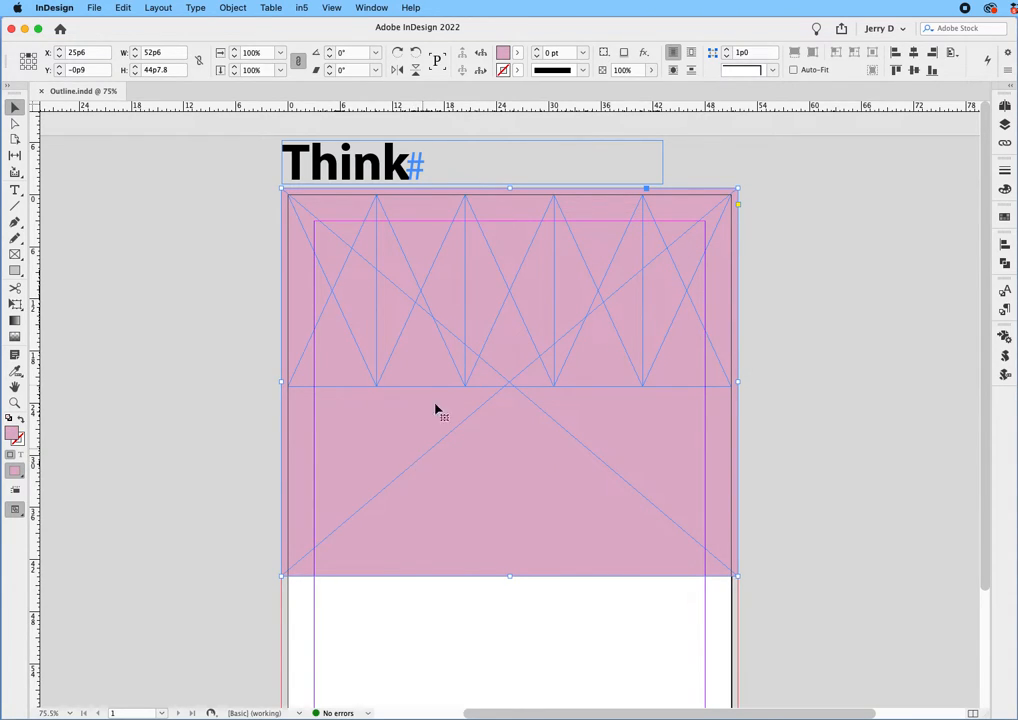
left_click(429, 167)
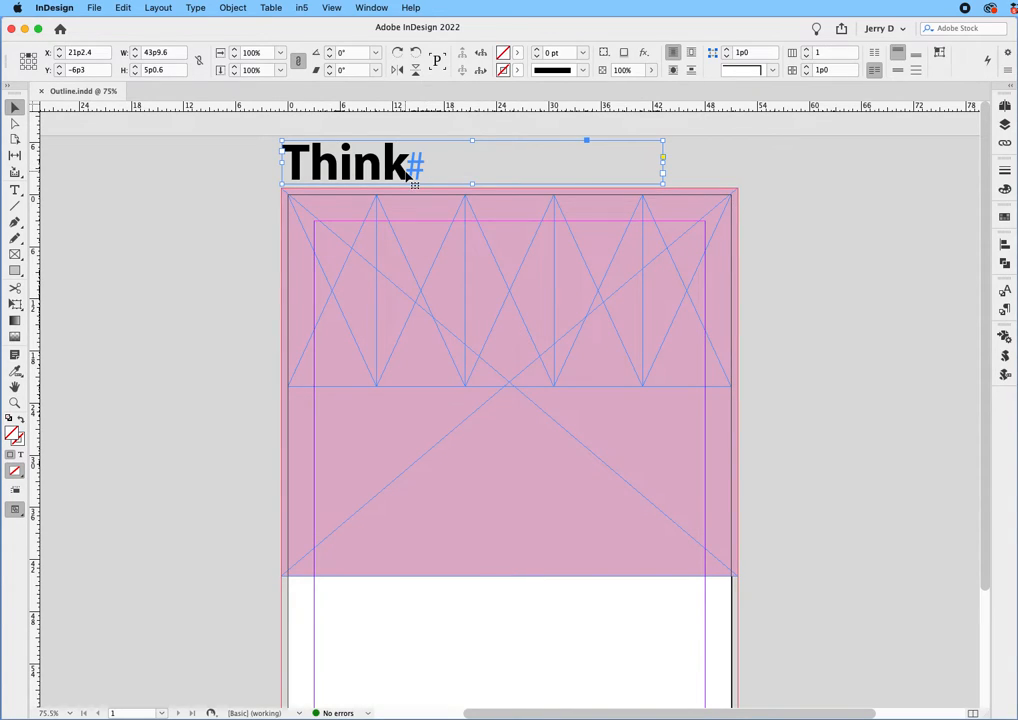
left_click(193, 8)
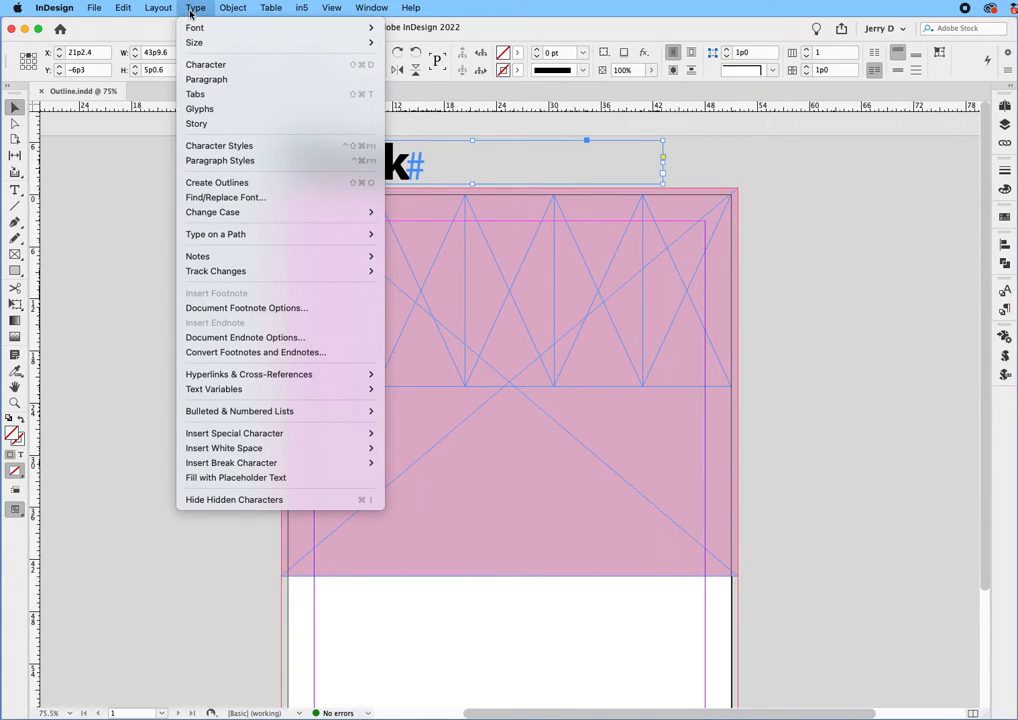
left_click(201, 183)
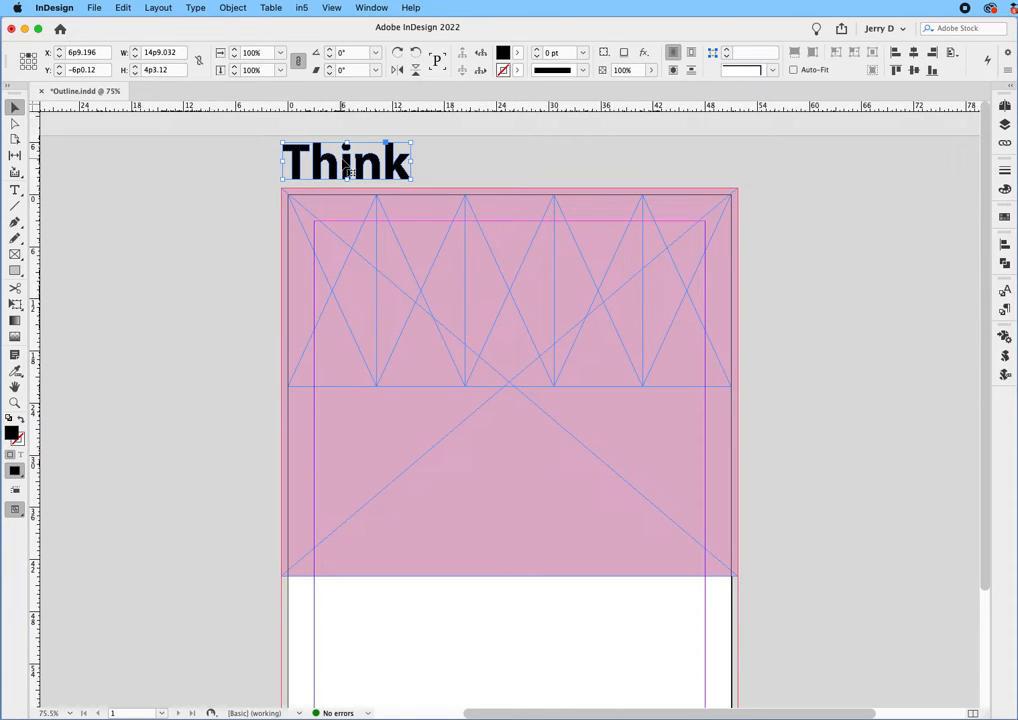
- Release the compound path of the outlined word "Think" so its letters can be selected individually
left_click(231, 8)
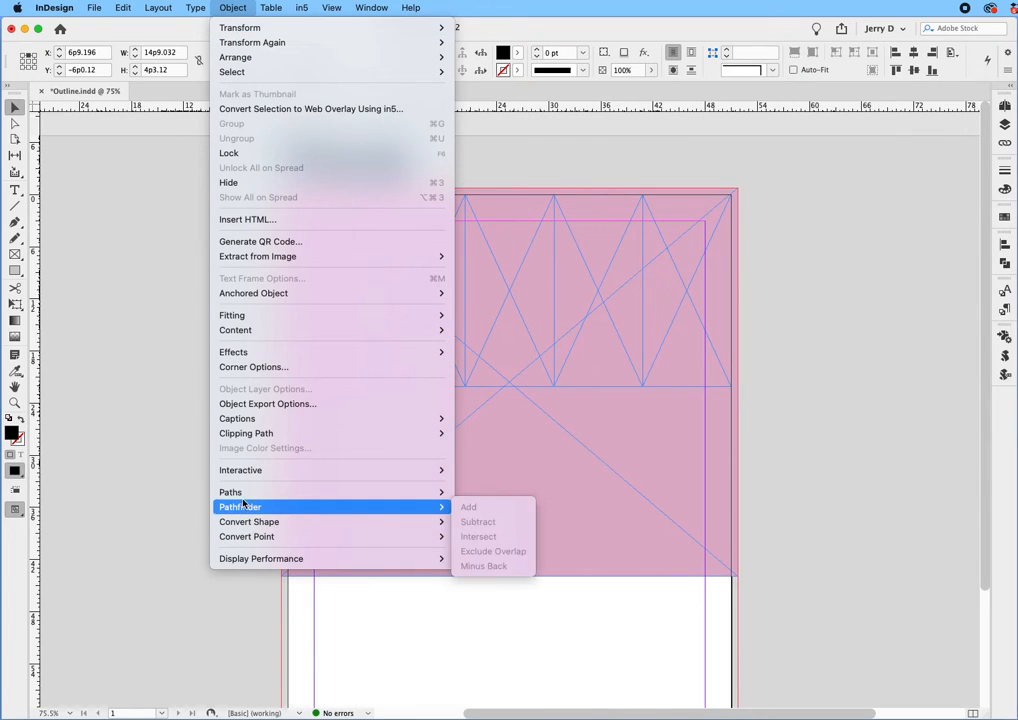
mouse_move(244, 499)
left_click(517, 573)
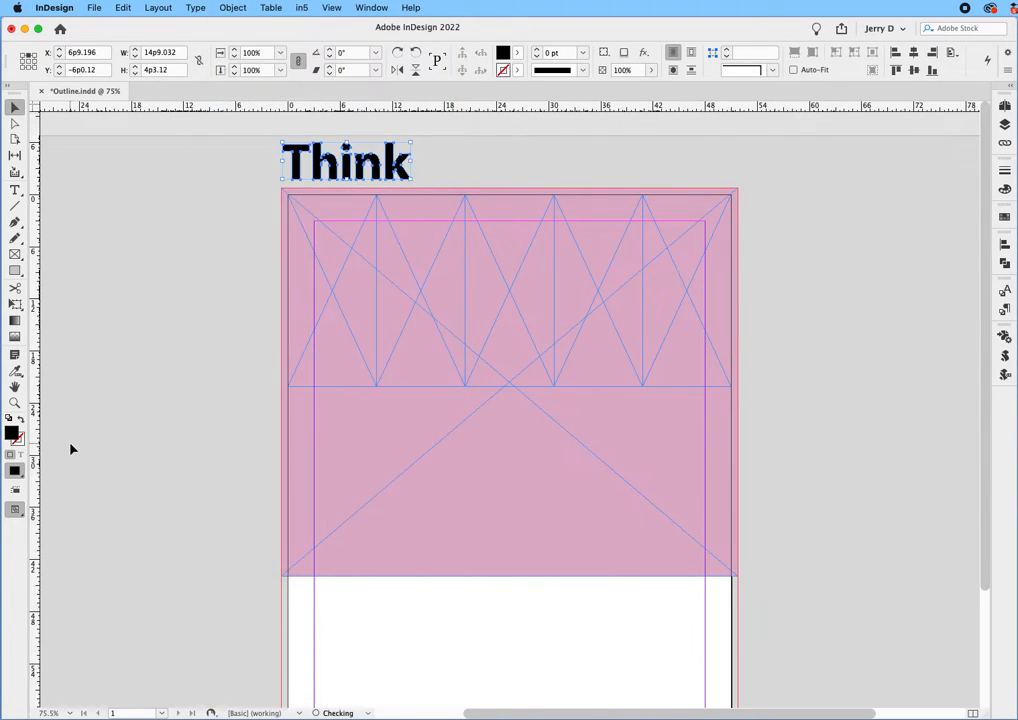
left_click(431, 157)
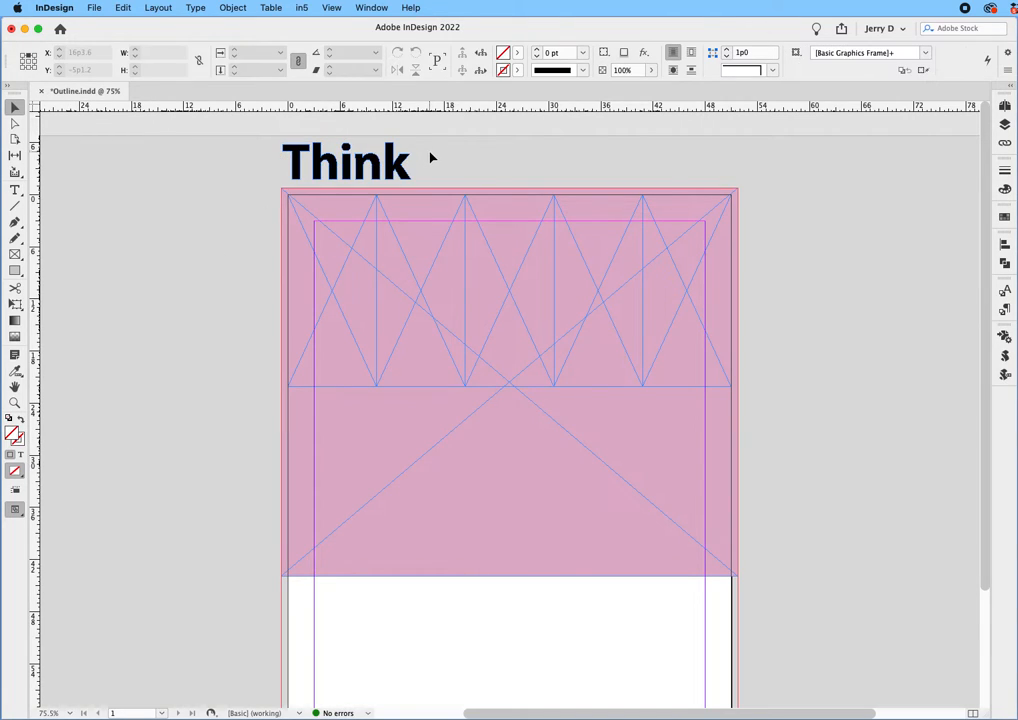
left_click(345, 162)
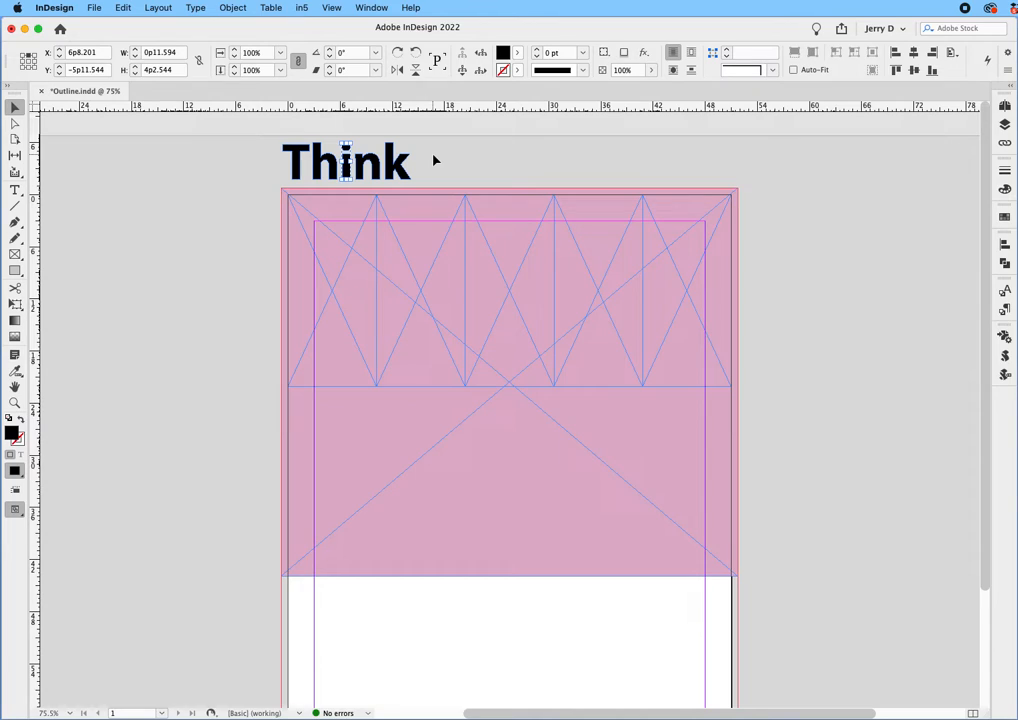
- Cut the letter T from the outlined word and paste it into the first of the five narrow frames
left_click(297, 160)
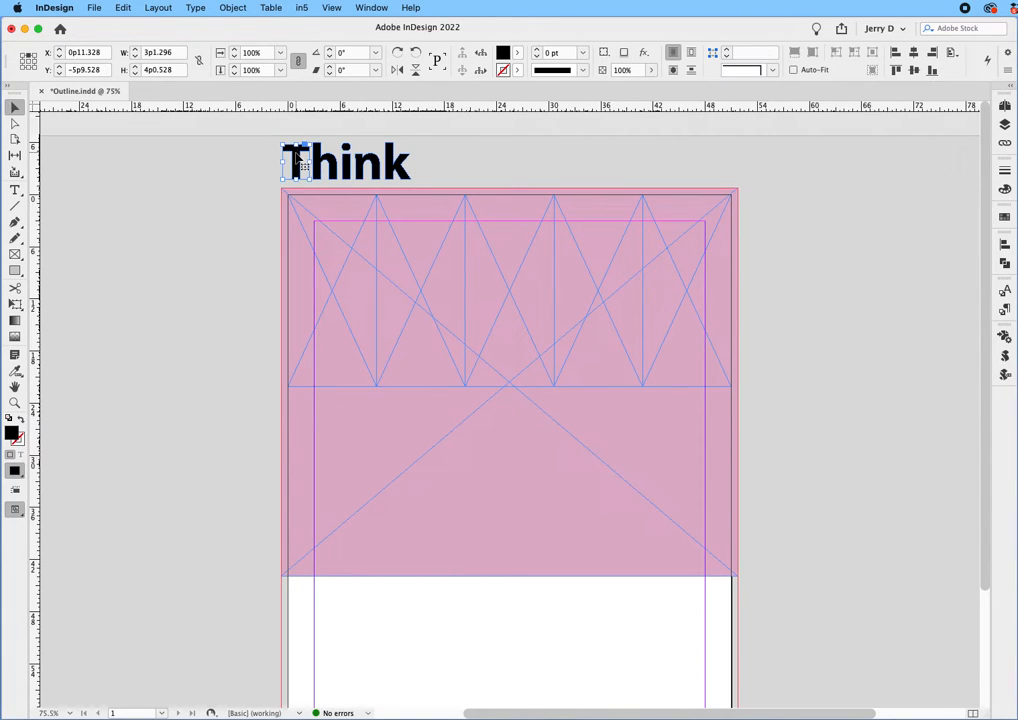
key("Delete")
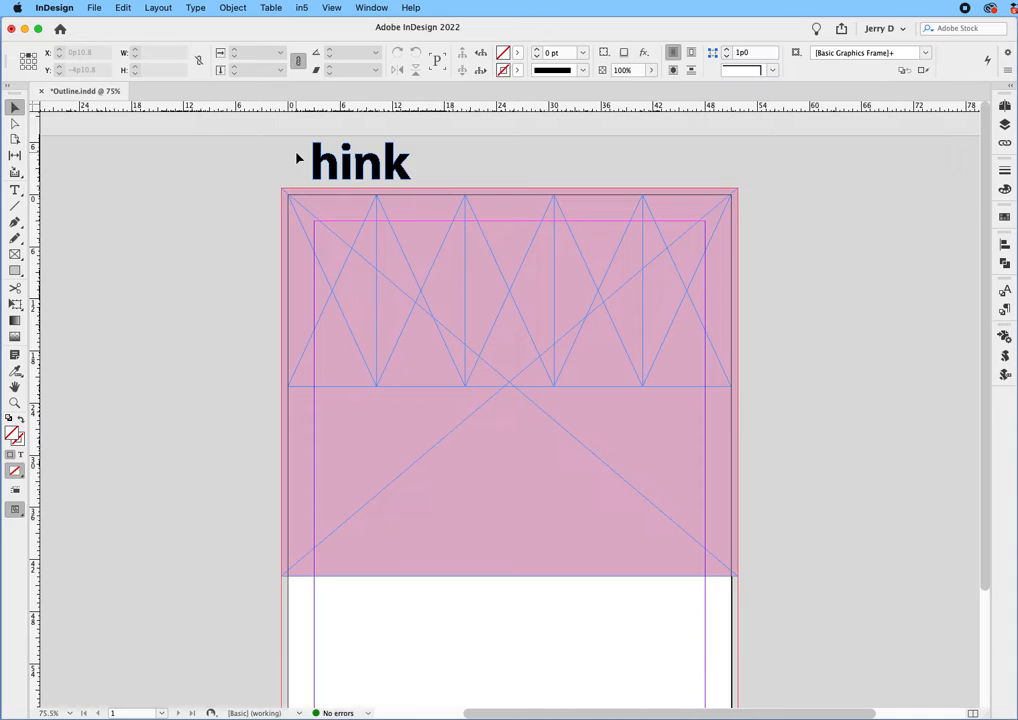
left_click(318, 233)
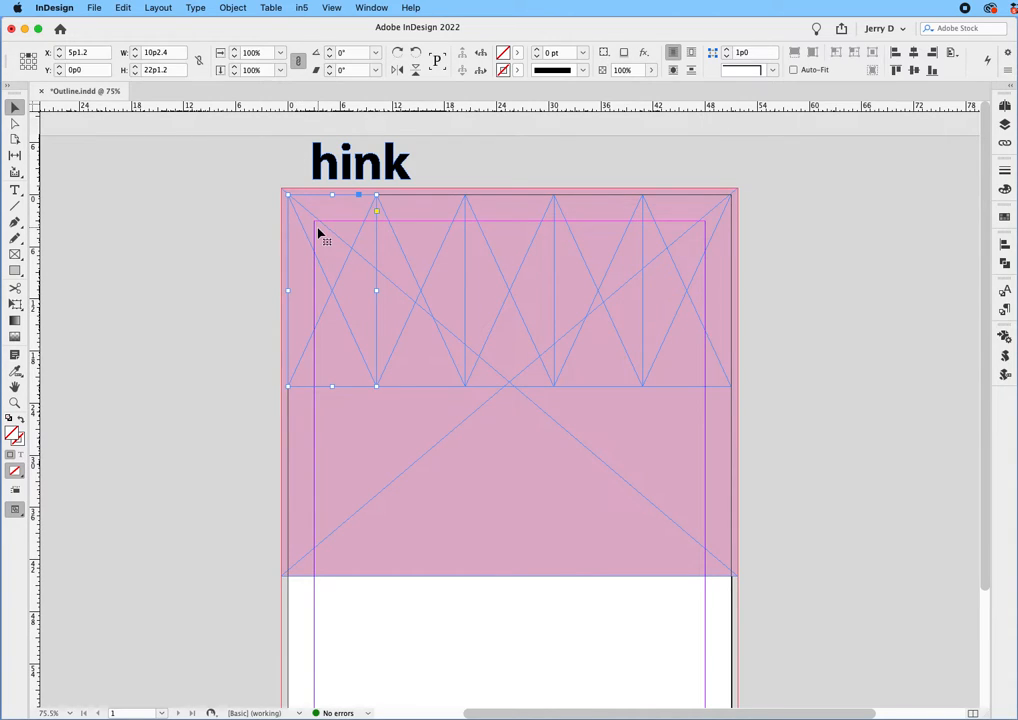
left_click(122, 7)
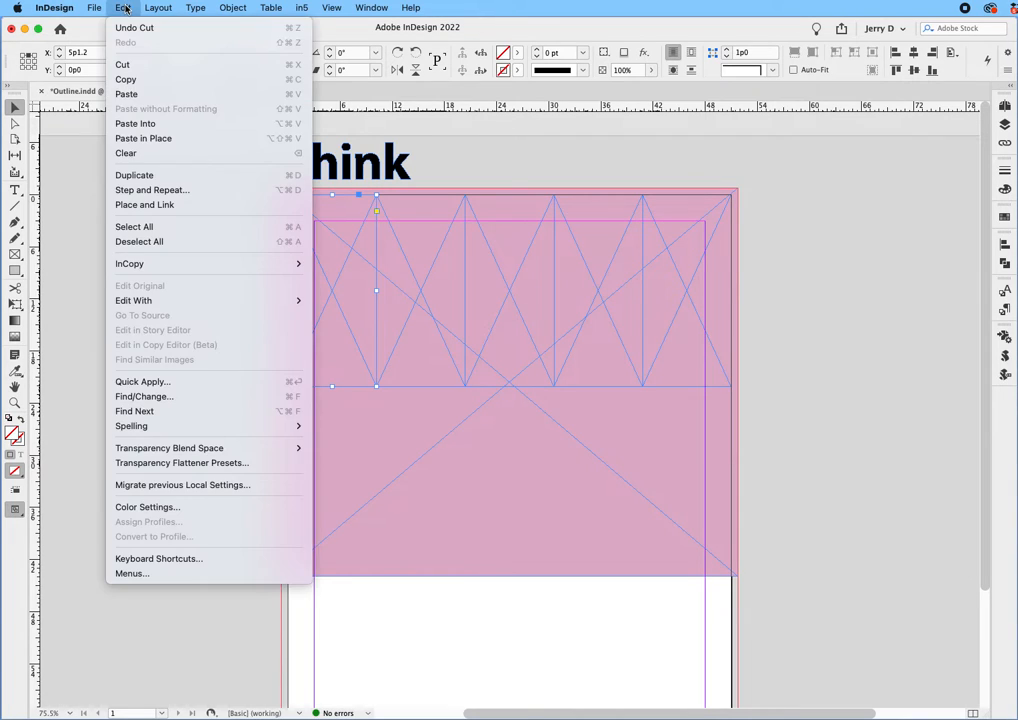
left_click(147, 126)
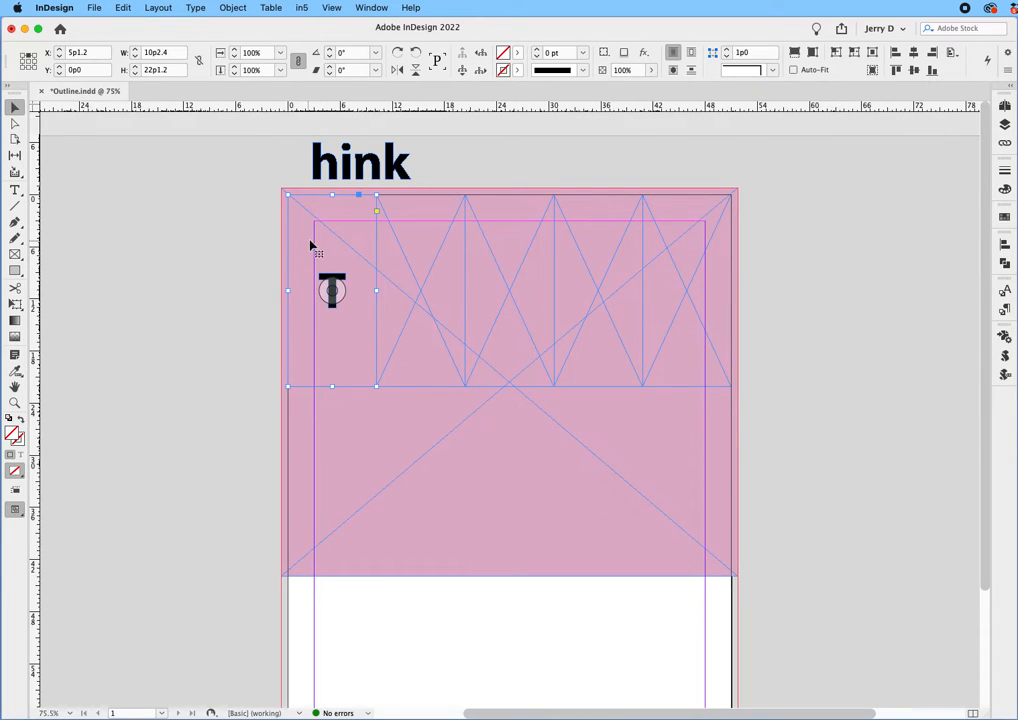
left_click(216, 272)
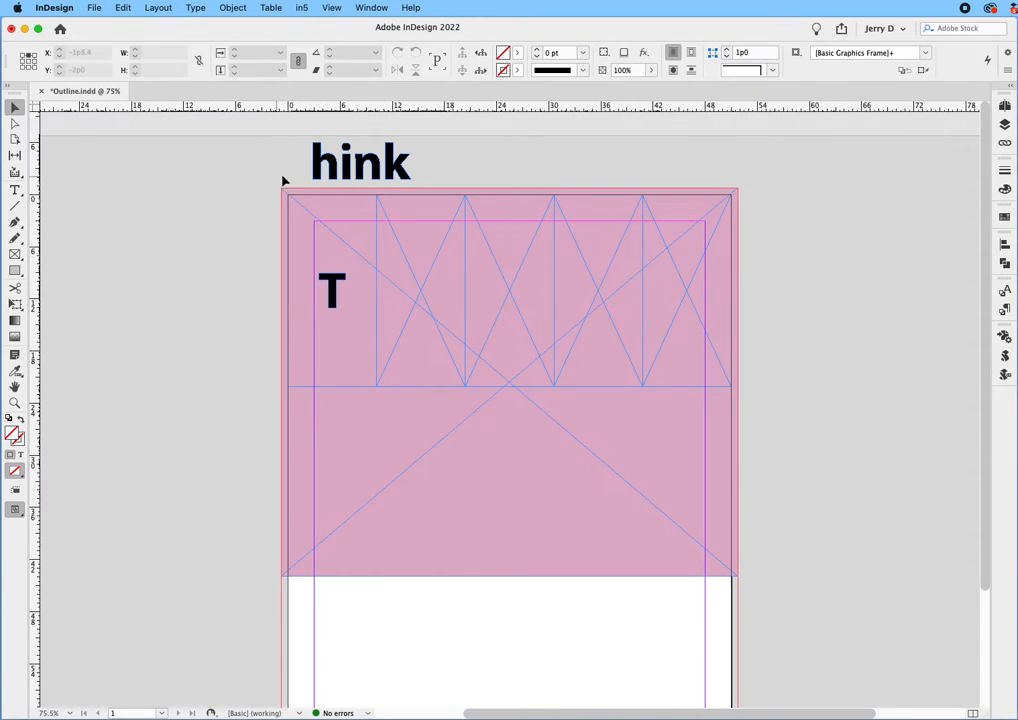
- Cut the letter h from the remaining outlined letters and paste it into the second narrow frame
left_click(316, 163)
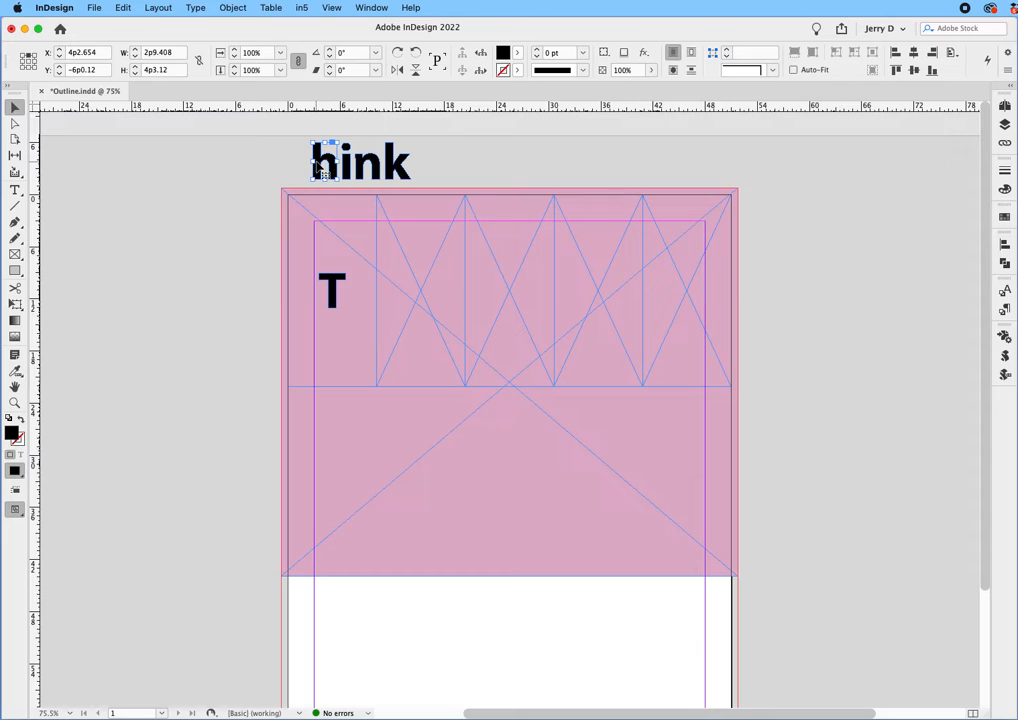
key("Delete")
left_click(431, 259)
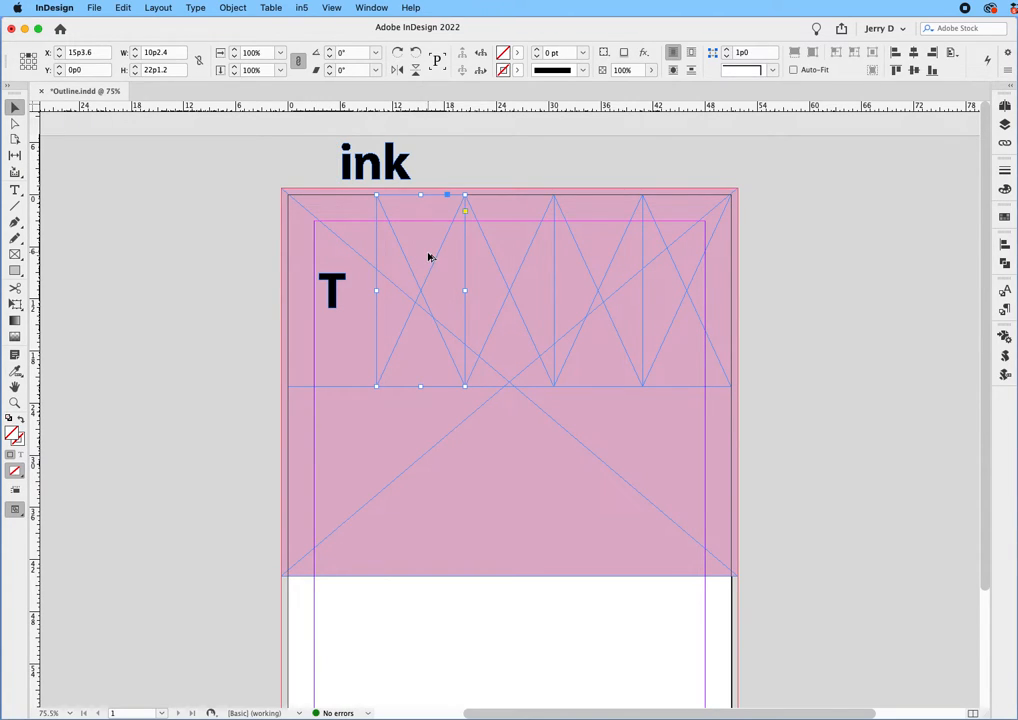
key("alt+super+v")
left_click(490, 170)
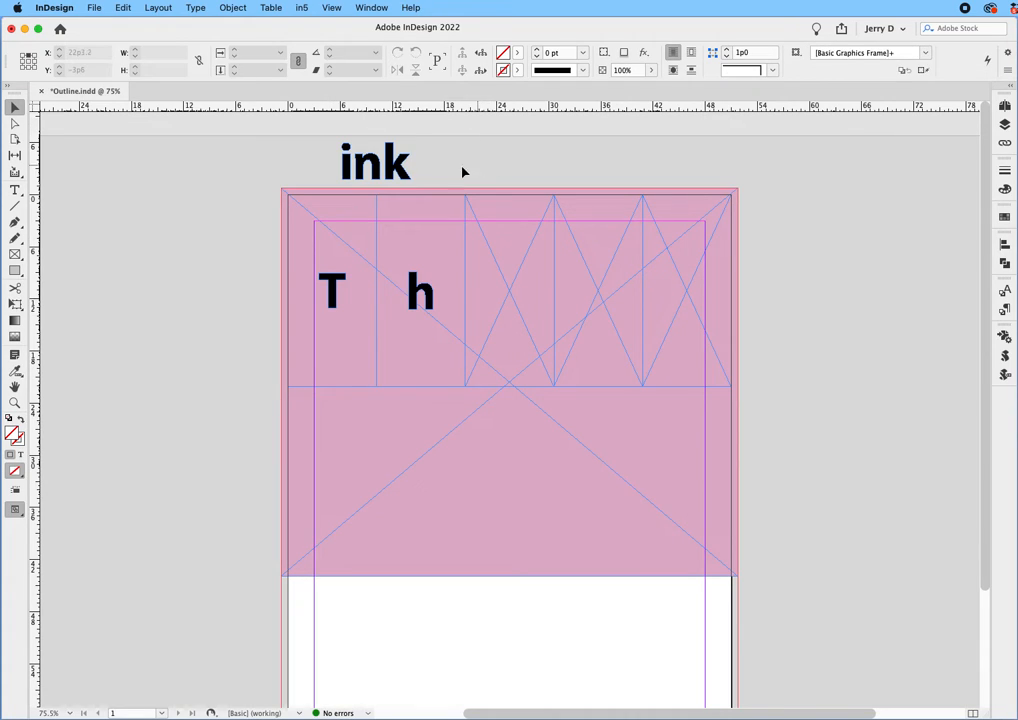
- Cut the letter i from the remaining outlined letters and paste it into the third narrow frame
left_click(346, 168)
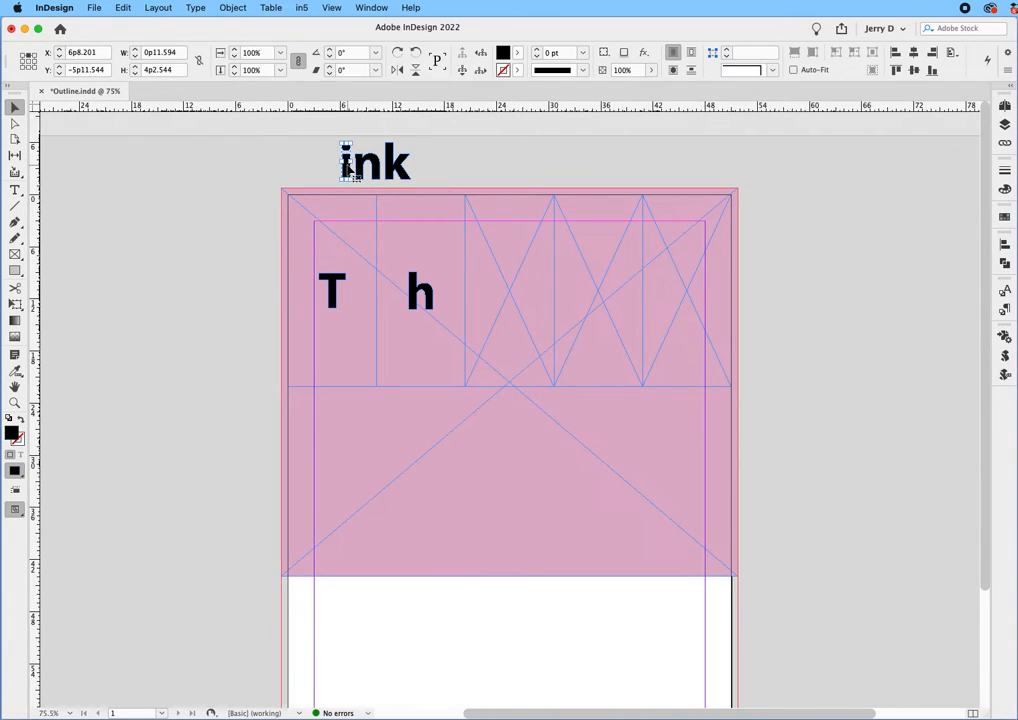
key("super+x")
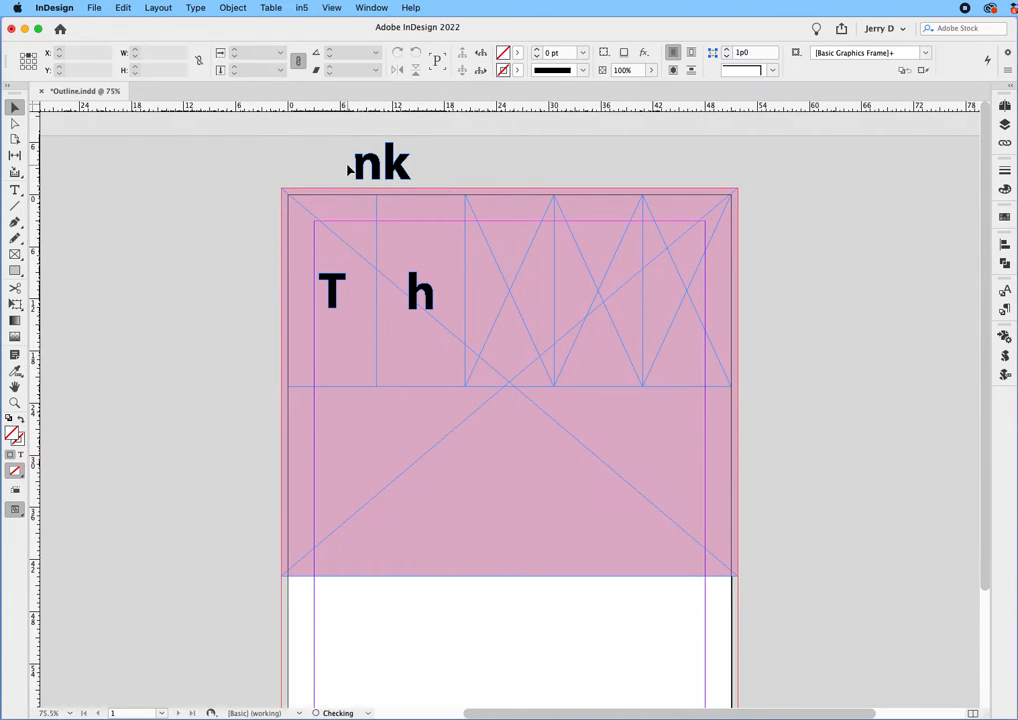
right_click(502, 276)
right_click(499, 259)
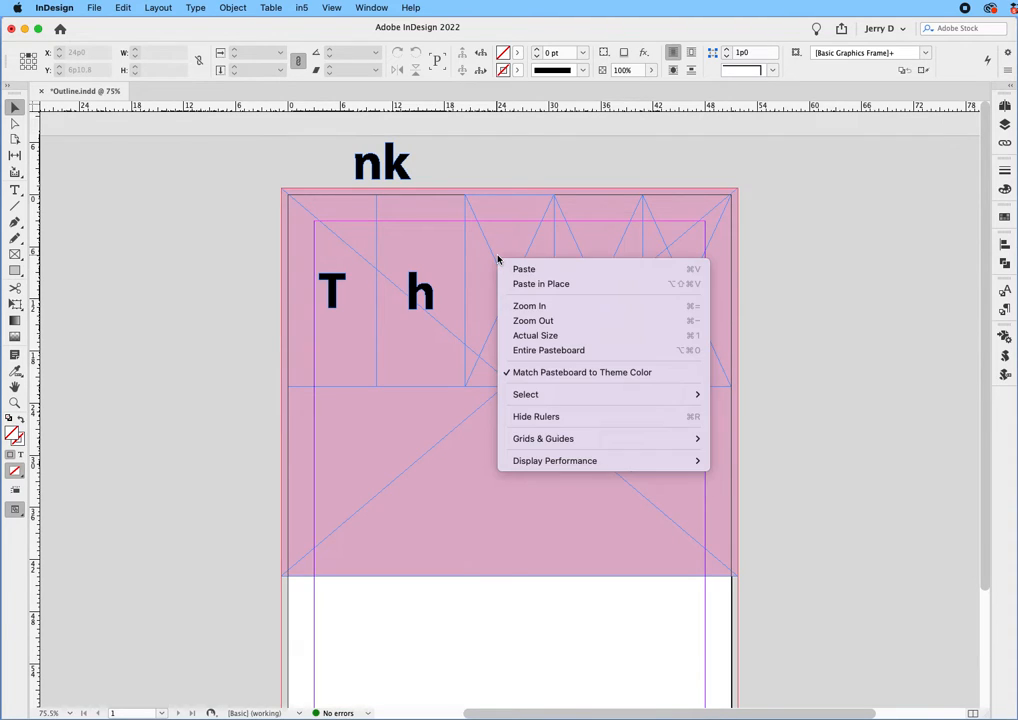
right_click(494, 260)
left_click(486, 265)
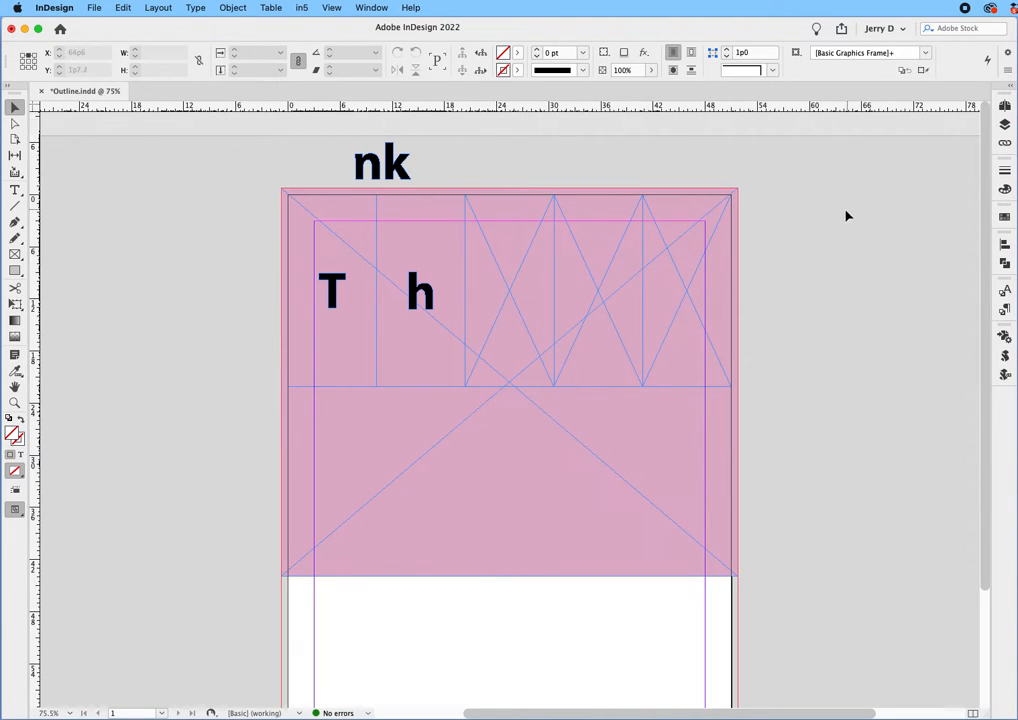
left_click(505, 272)
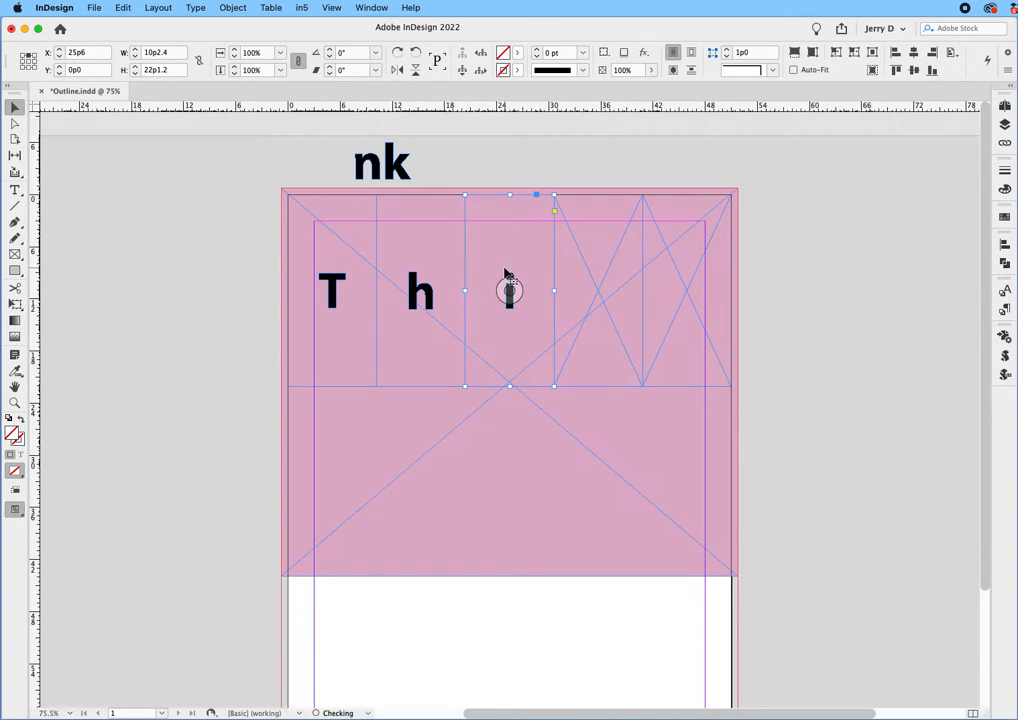
left_click(509, 288)
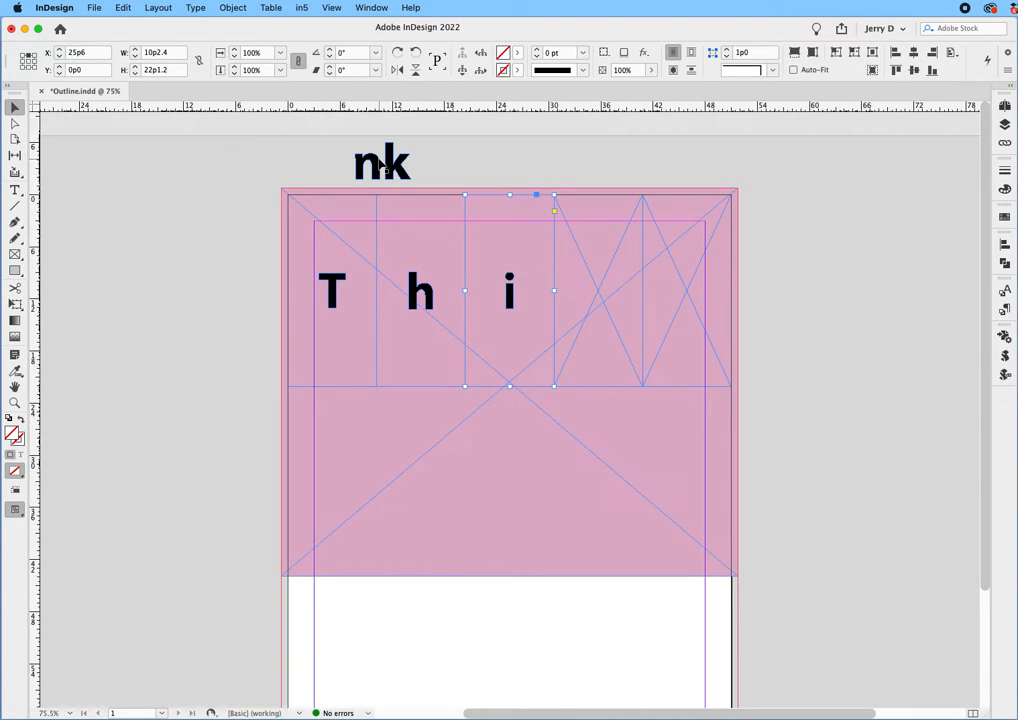
- Cut the letter n from the remaining outlined letters and paste it into the fourth narrow frame
left_click(366, 164)
key("Delete")
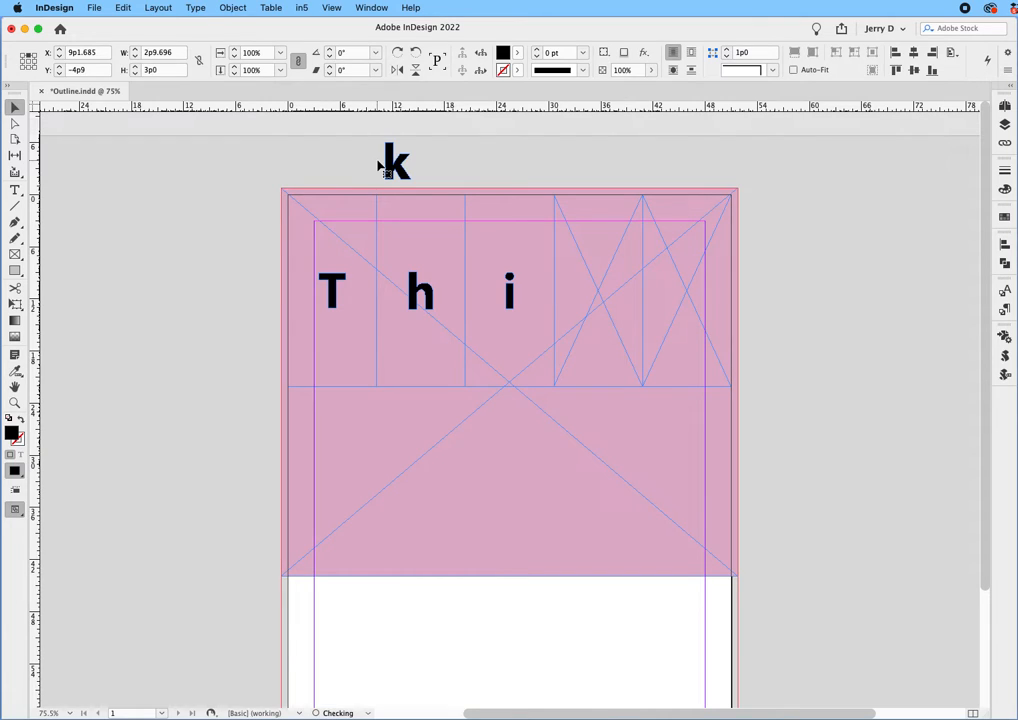
left_click(565, 218)
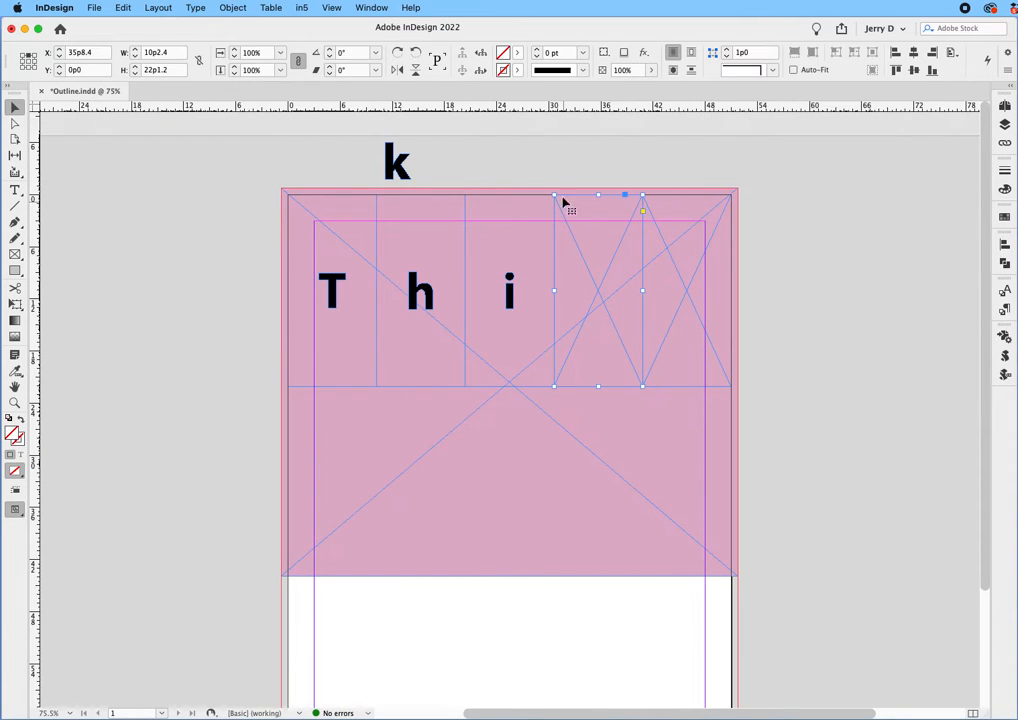
left_click(560, 193)
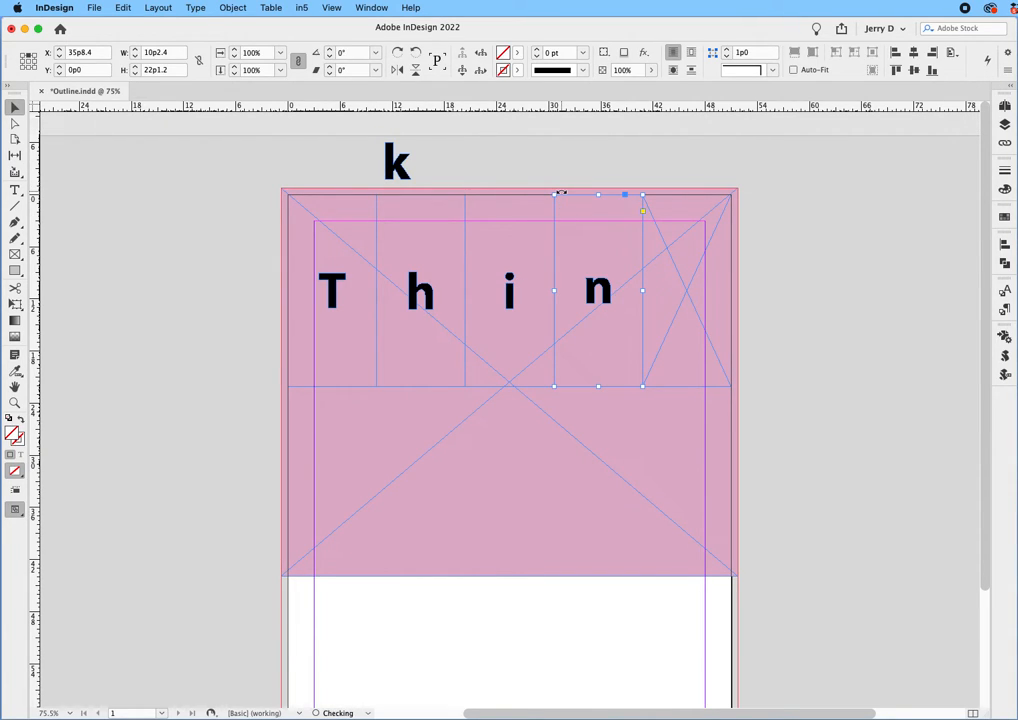
- Cut the letter k from above the page, paste it into the fifth narrow frame, and deselect everything
left_click(398, 165)
key("Delete")
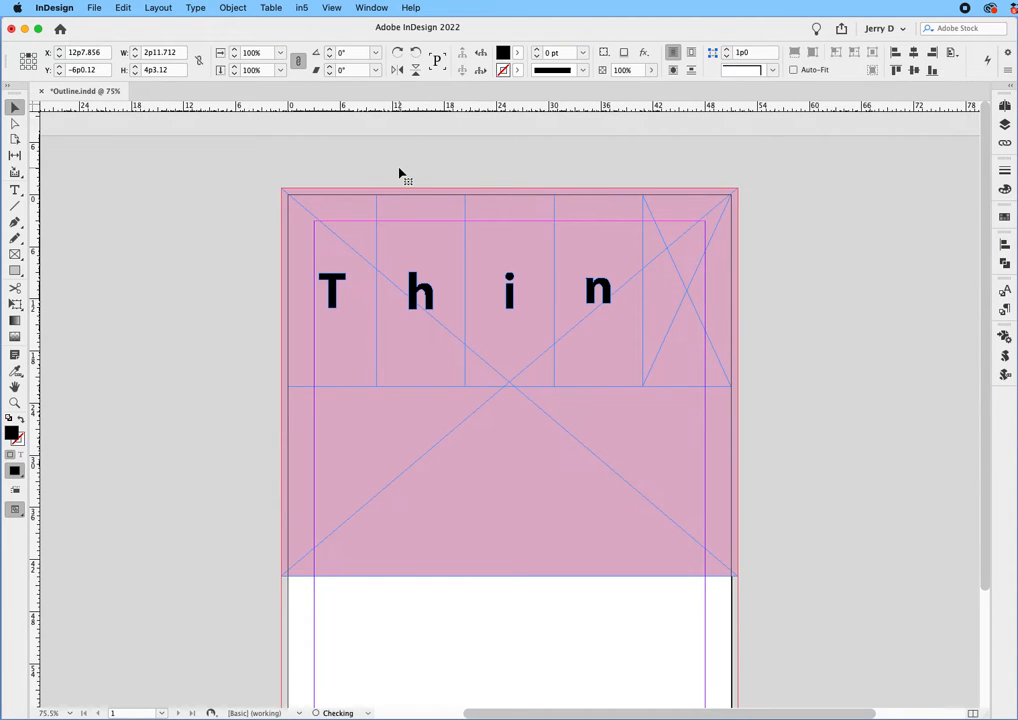
left_click(673, 297)
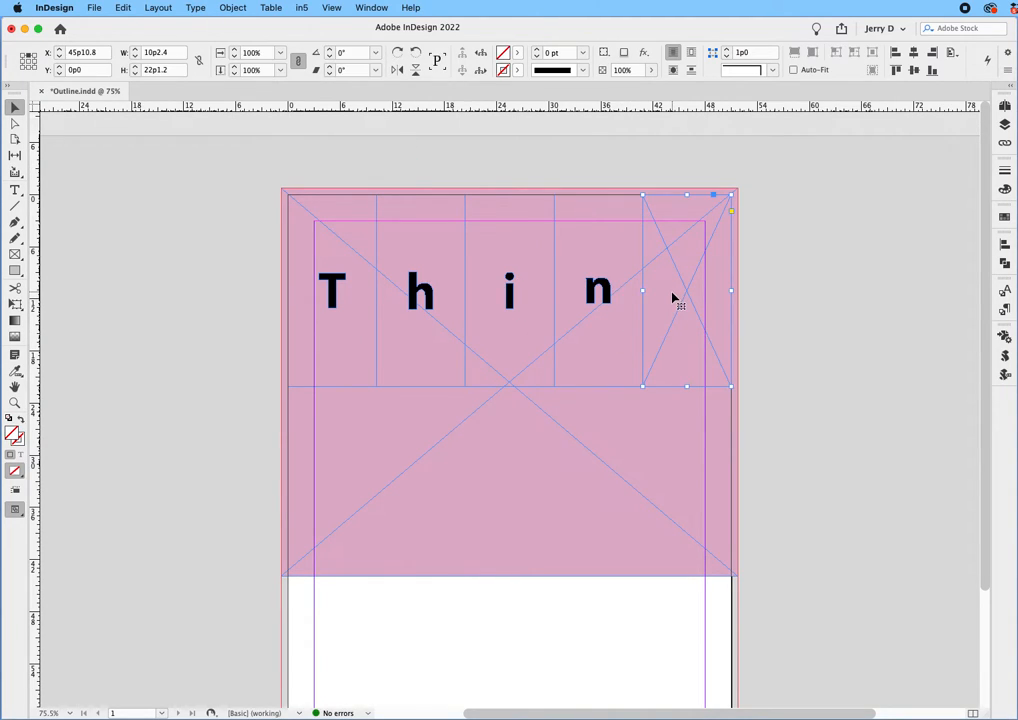
key("super+alt+v")
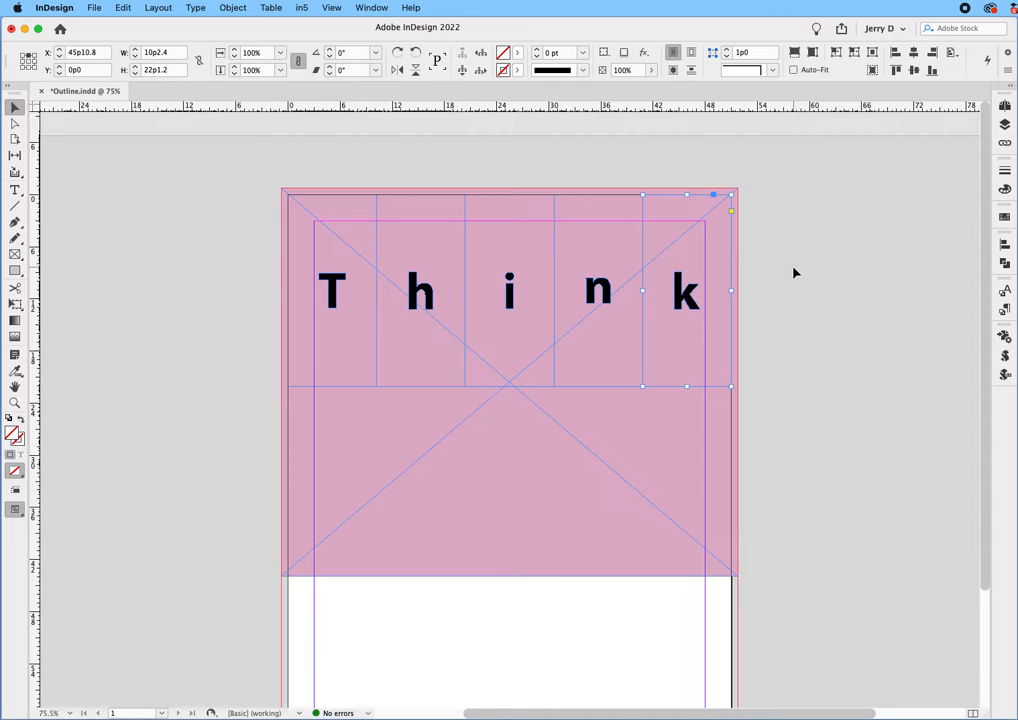
right_click(793, 271)
left_click(784, 213)
- Enlarge the letter T within the first frame to about 10p2 by 13p4, and reposition it with a rotation of about 13°
left_click(332, 281)
left_click(332, 281)
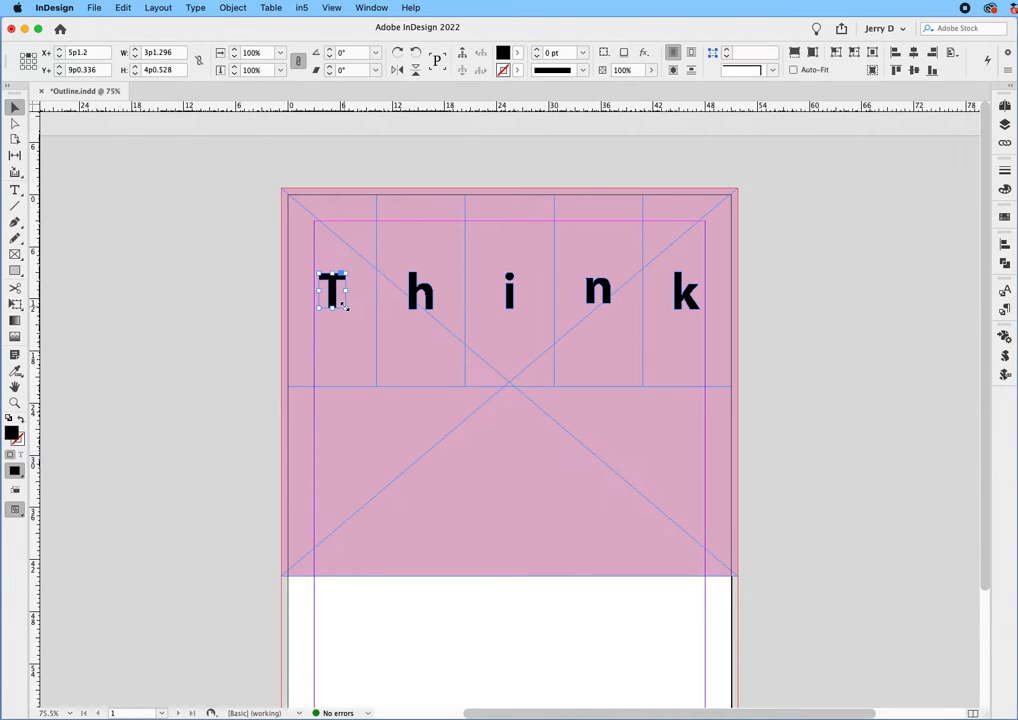
left_click_drag(345, 307, 407, 389)
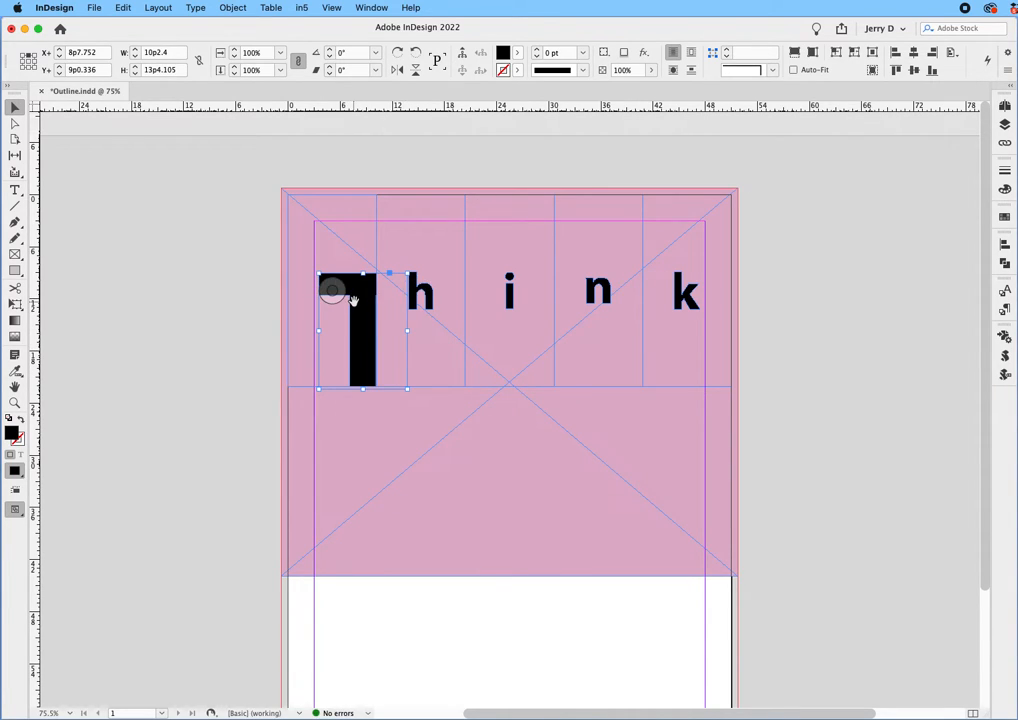
left_click_drag(353, 300, 331, 285)
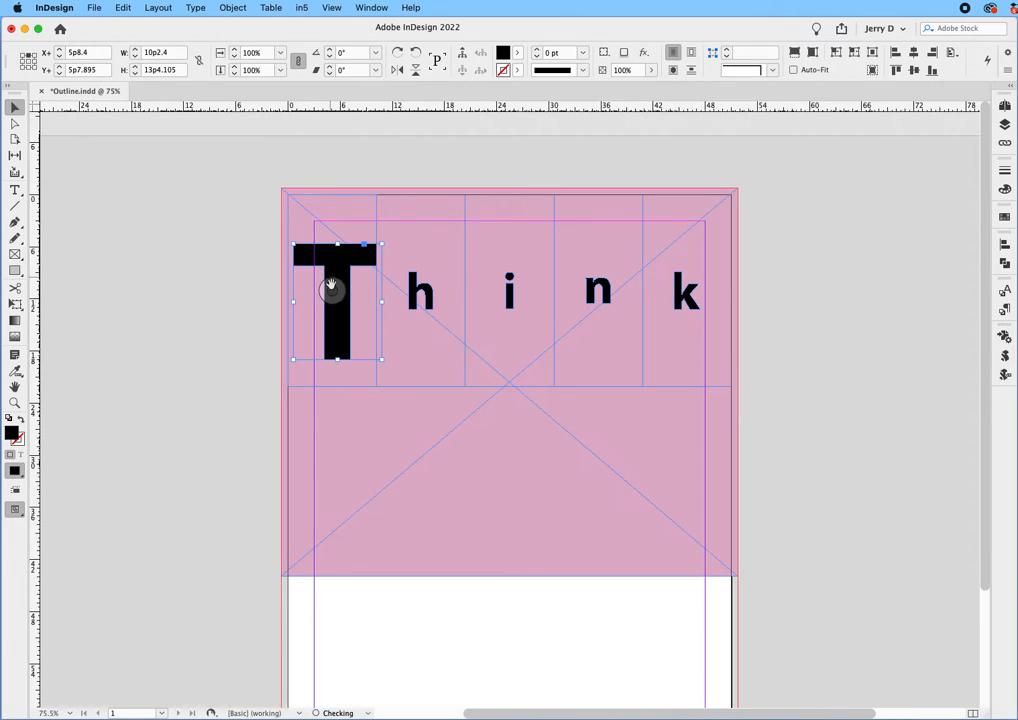
left_click_drag(383, 363, 352, 317)
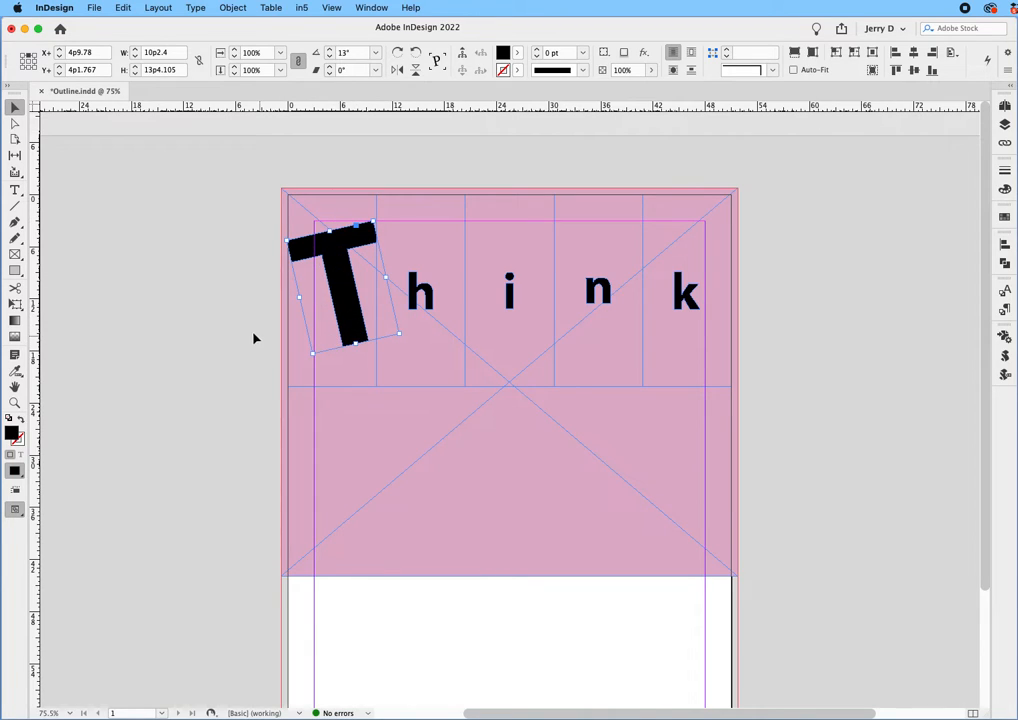
left_click(198, 328)
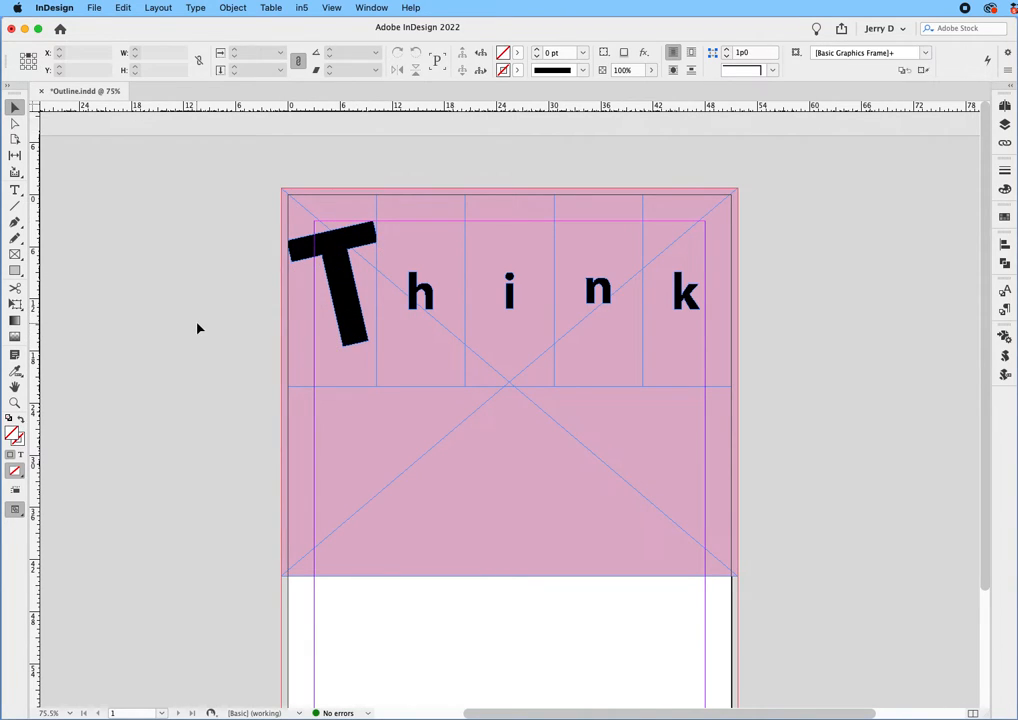
- Enlarge the letter h within the second frame to about 13p5 by 20p6, and deselect it
left_click(421, 291)
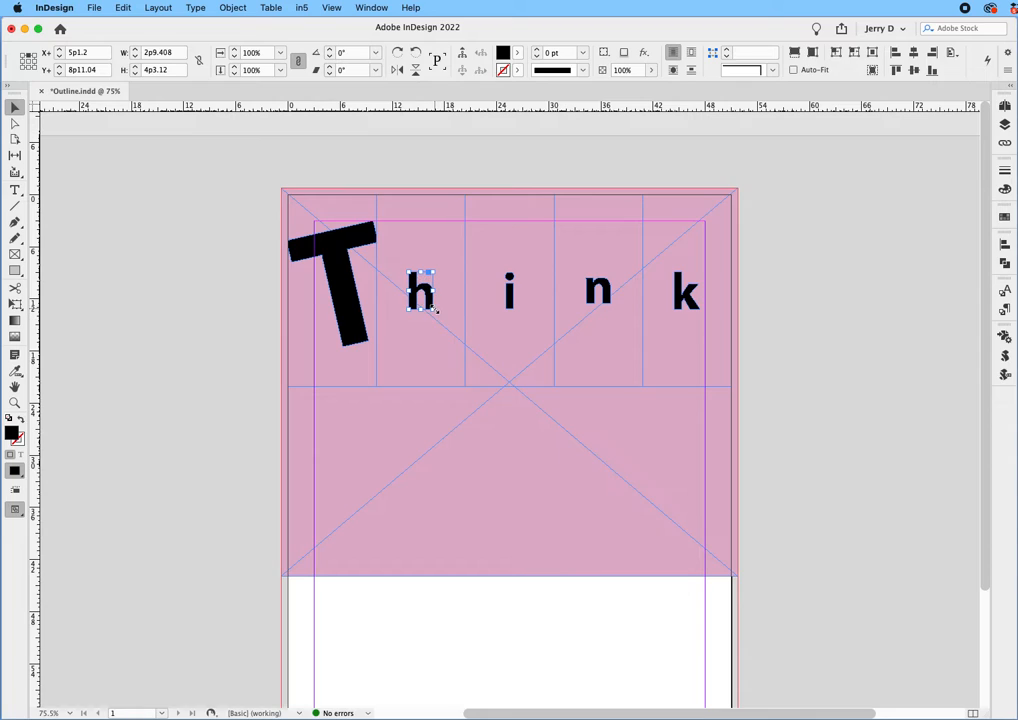
left_click_drag(432, 309, 480, 378)
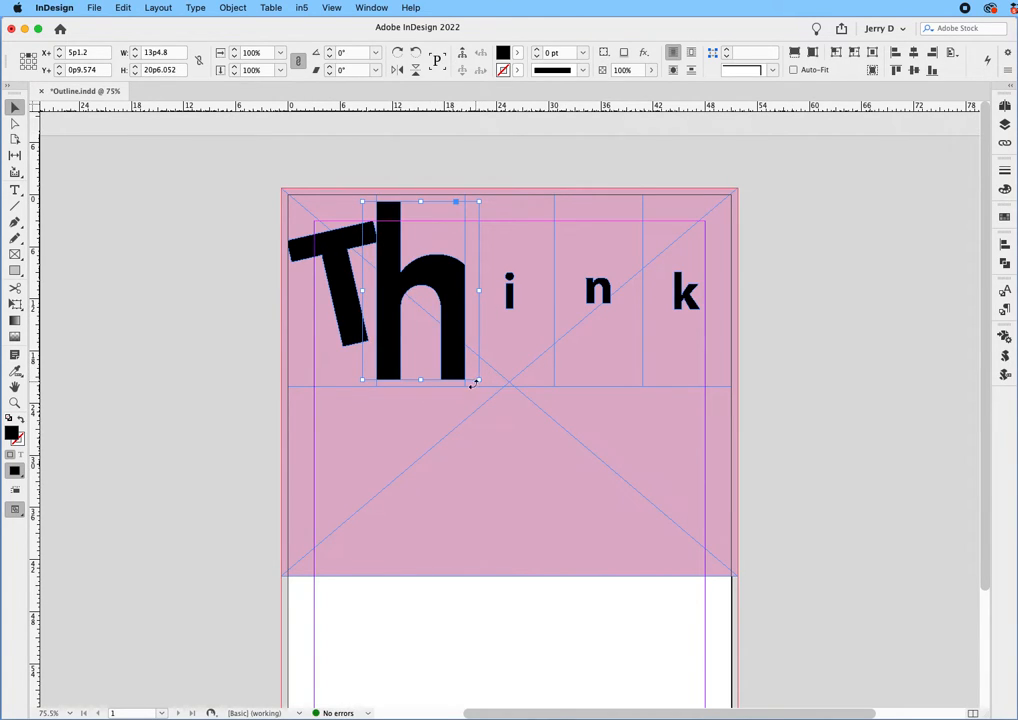
left_click(186, 337)
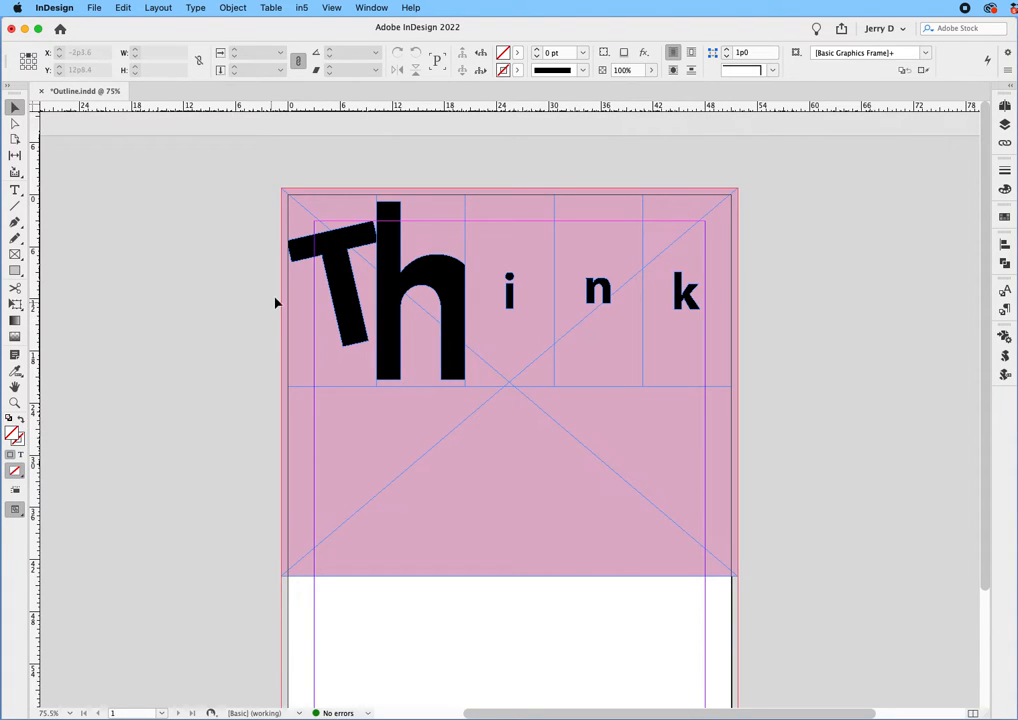
- Enlarge the letter i within the third frame to about 8p4 by 36p4, rotate it about -20°, and reposition it so the frame crops its dot
left_click(509, 290)
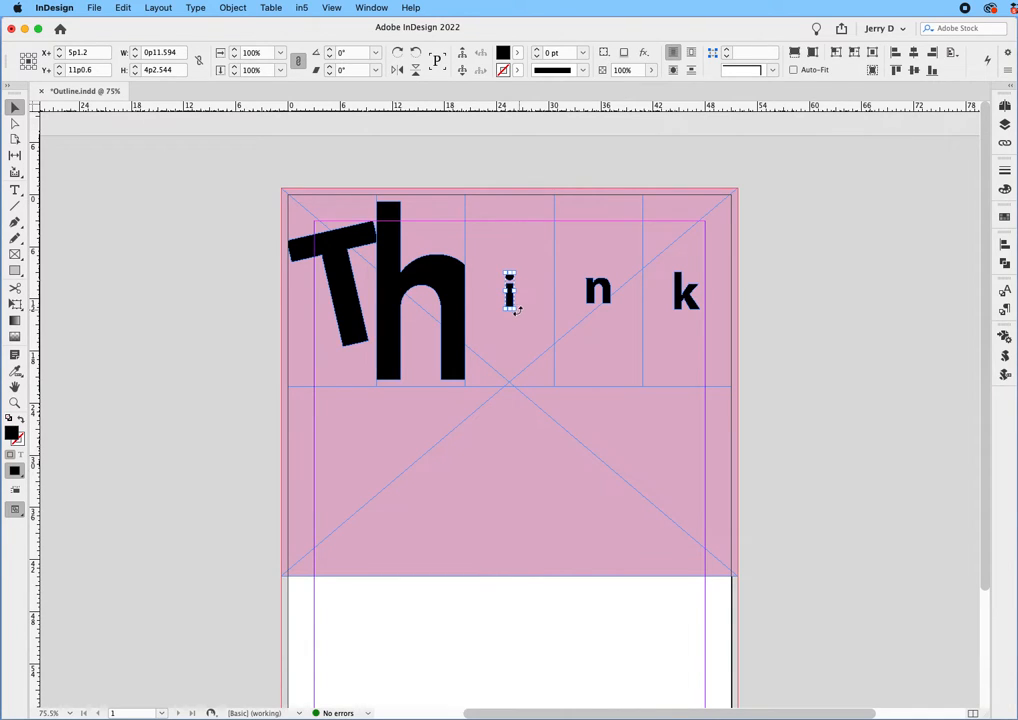
mouse_move(514, 306)
left_mouse_down()
mouse_move(509, 323)
mouse_move(511, 305)
left_mouse_up()
left_click_drag(531, 340, 534, 332)
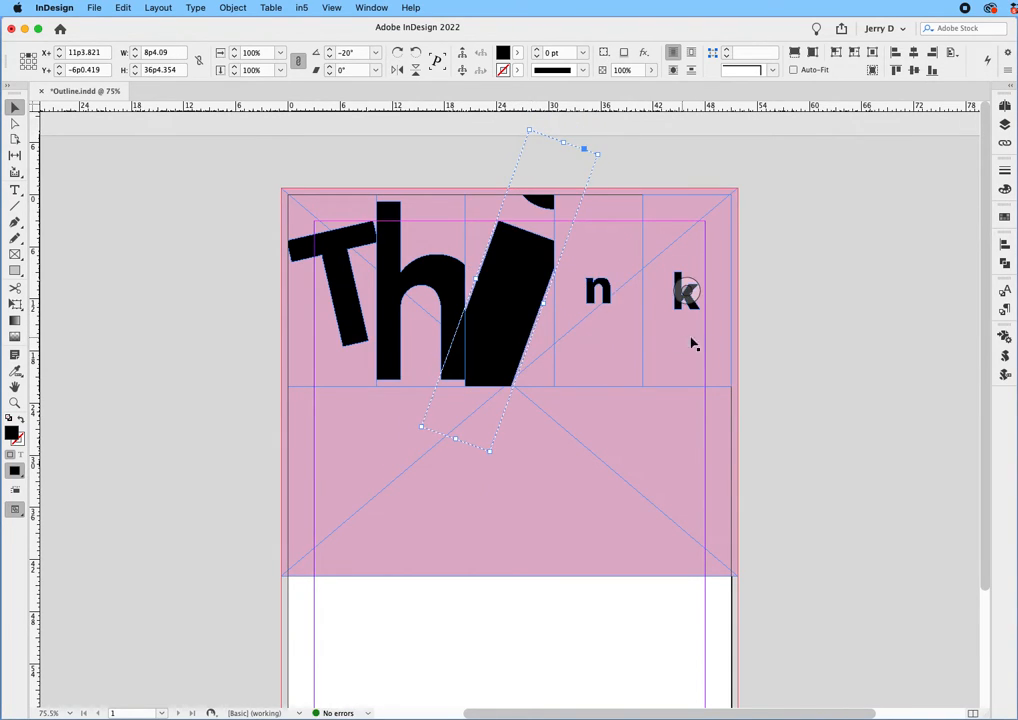
right_click(693, 343)
left_click(659, 150)
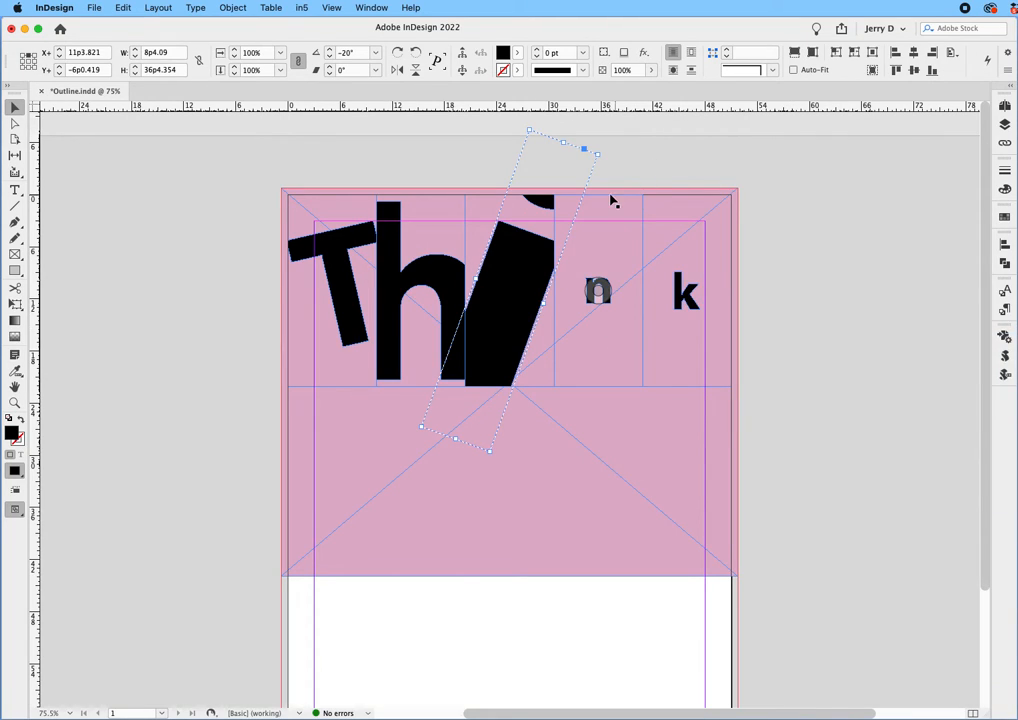
left_click(602, 180)
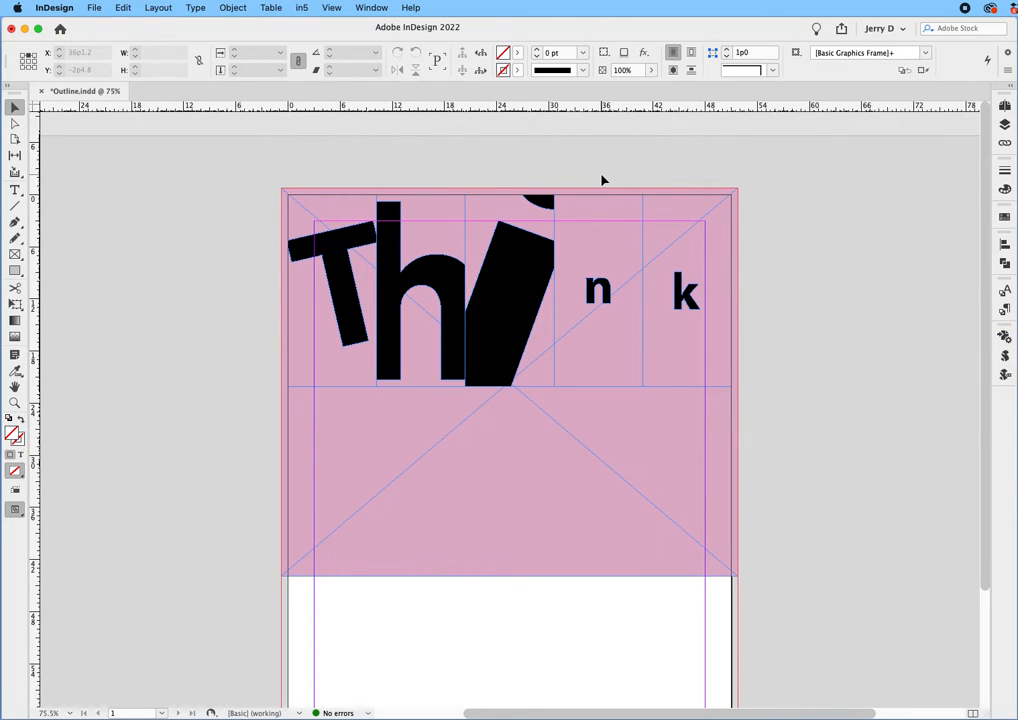
- Enlarge the n in the fourth frame to about 11p4 by 12p1, and the k in the fifth to about 11p8 by 16p9, rotated about 12°
left_click(601, 289)
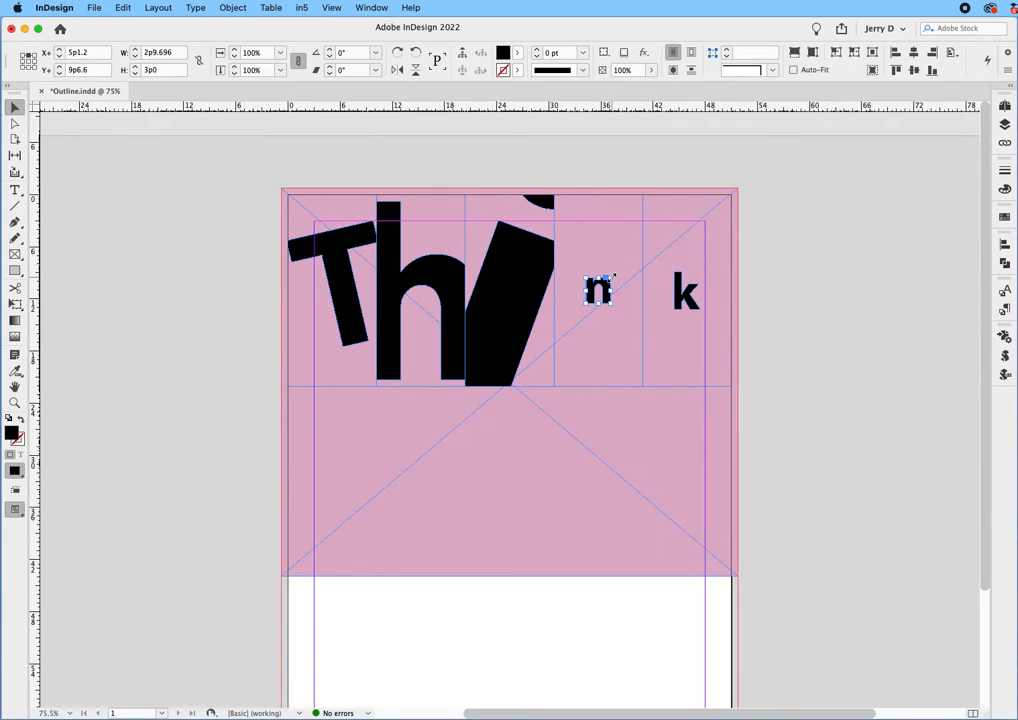
left_click_drag(612, 276, 633, 261)
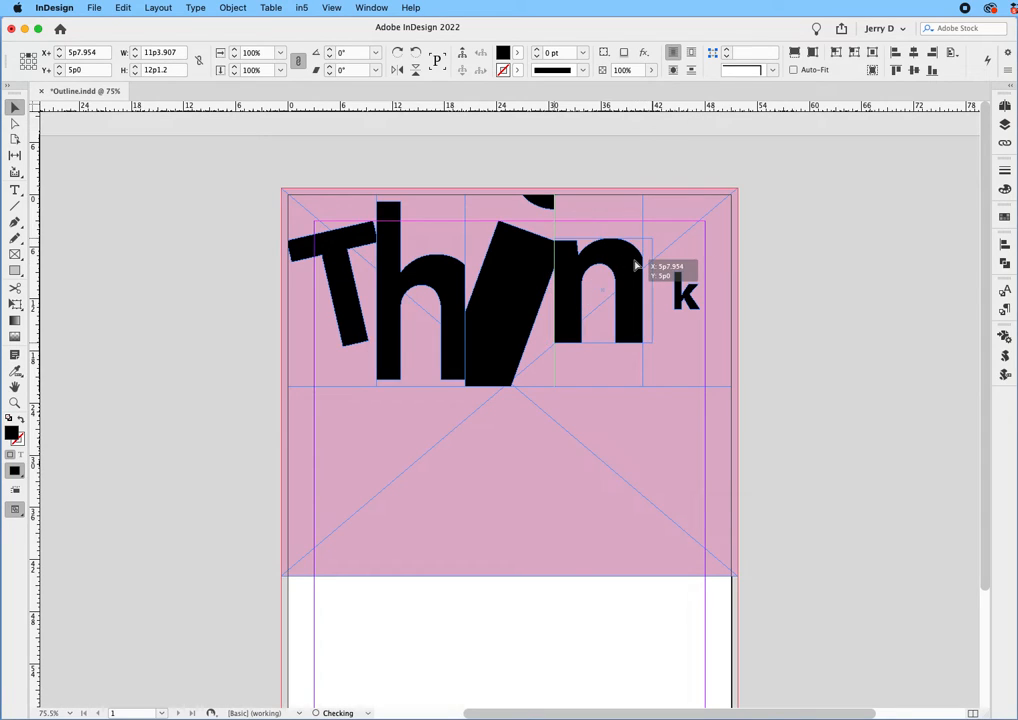
left_click(681, 293)
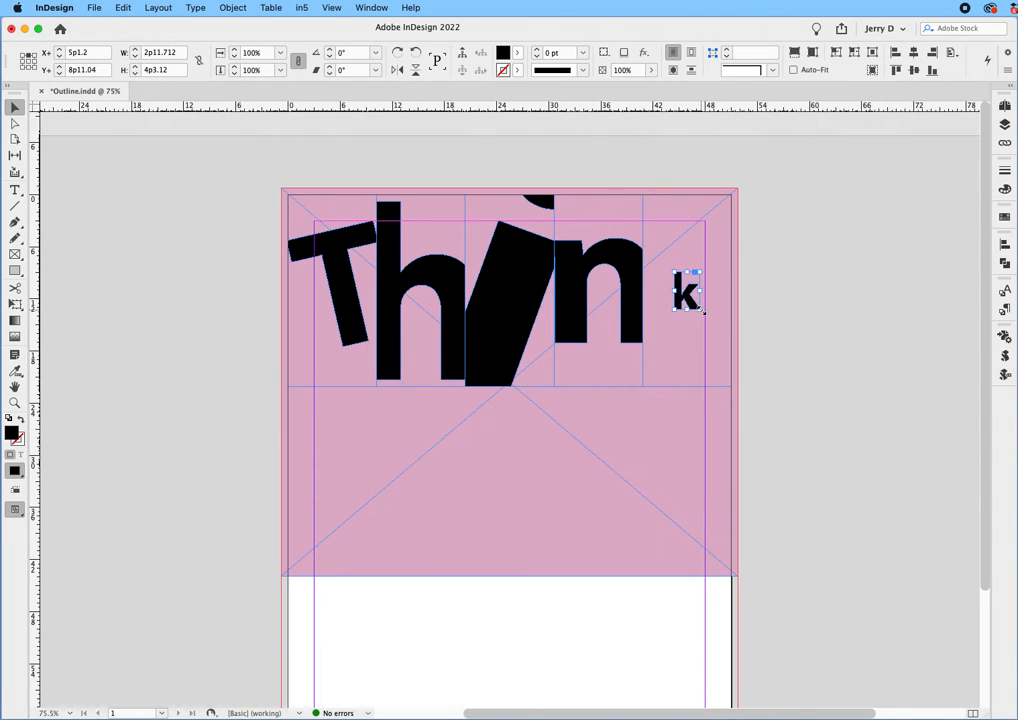
left_click_drag(703, 313, 737, 360)
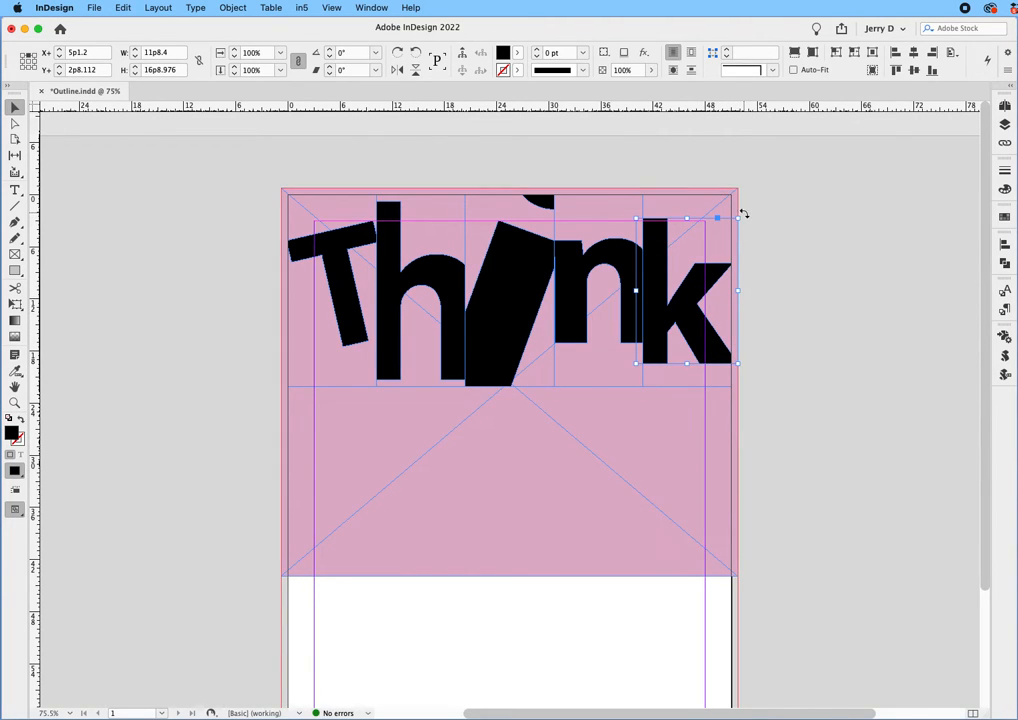
left_click_drag(743, 214, 727, 202)
right_click(770, 245)
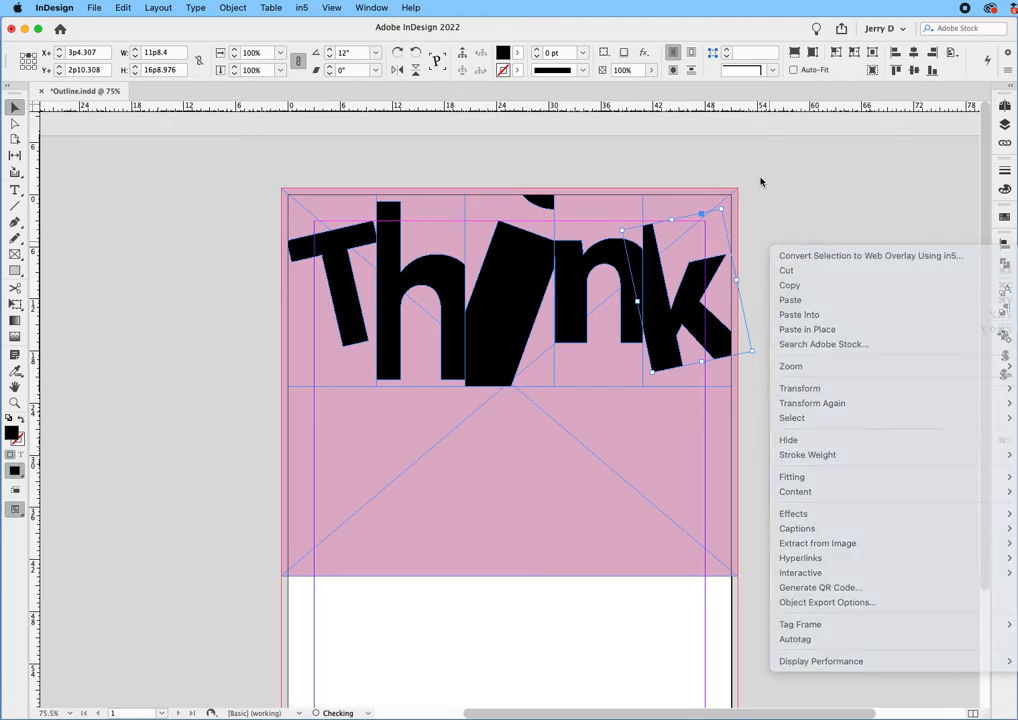
left_click(760, 181)
left_click(797, 202)
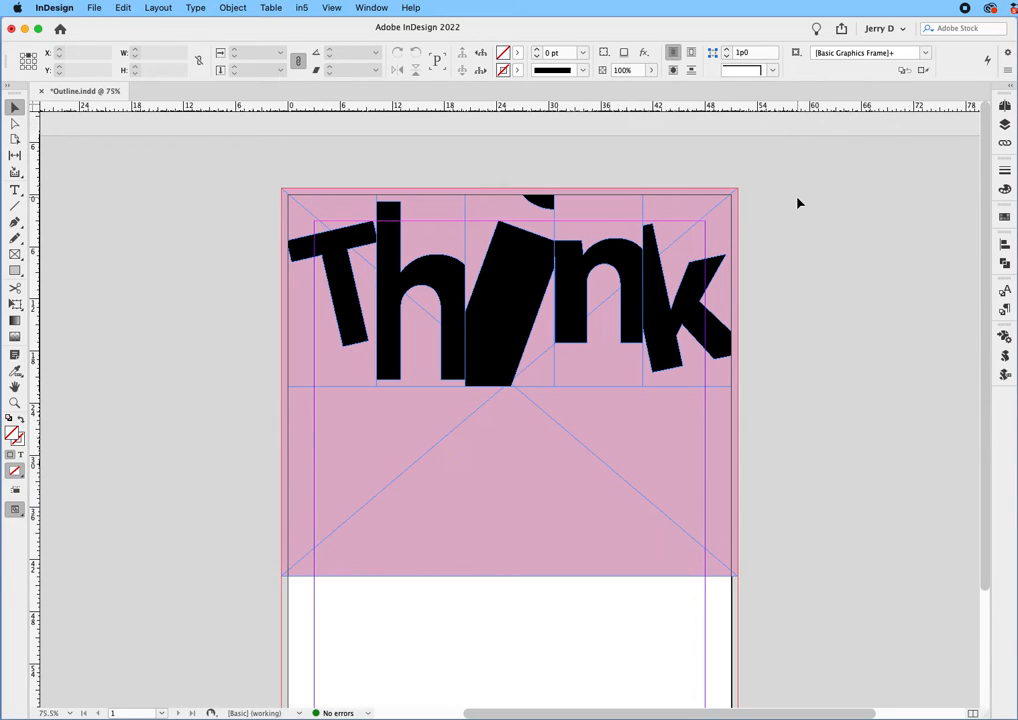
- Extend the third frame's top edge to the bleed line, and the fifth frame's outer edge to the bleed line for a width of about 10p11
scroll(798, 203, "down", 4)
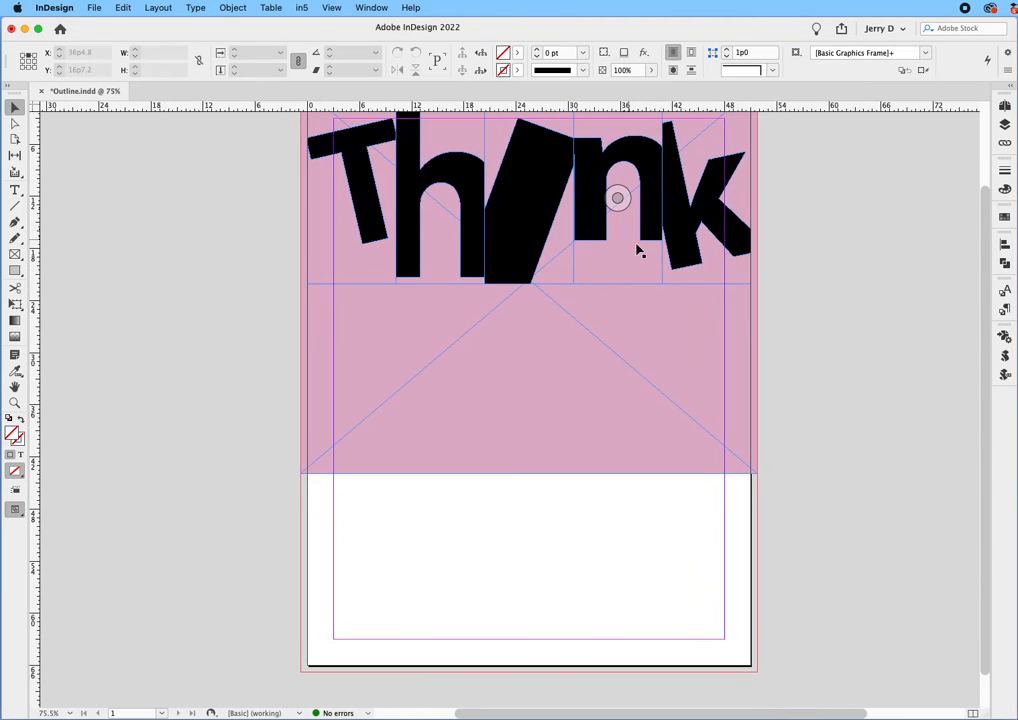
scroll(657, 287, "up", 4)
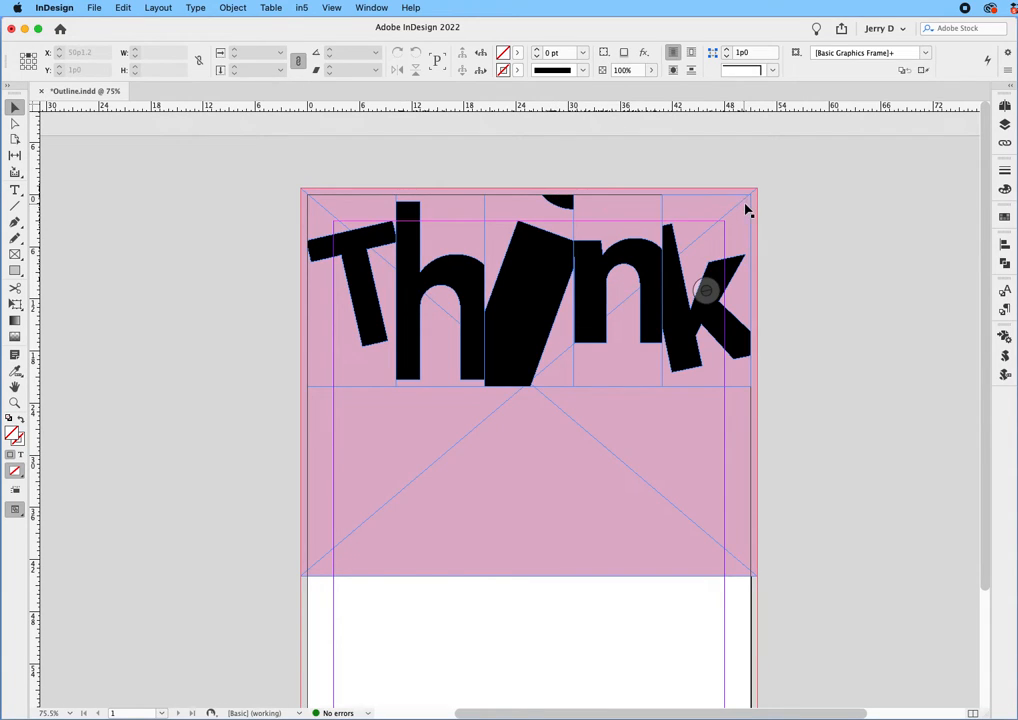
left_click(558, 256)
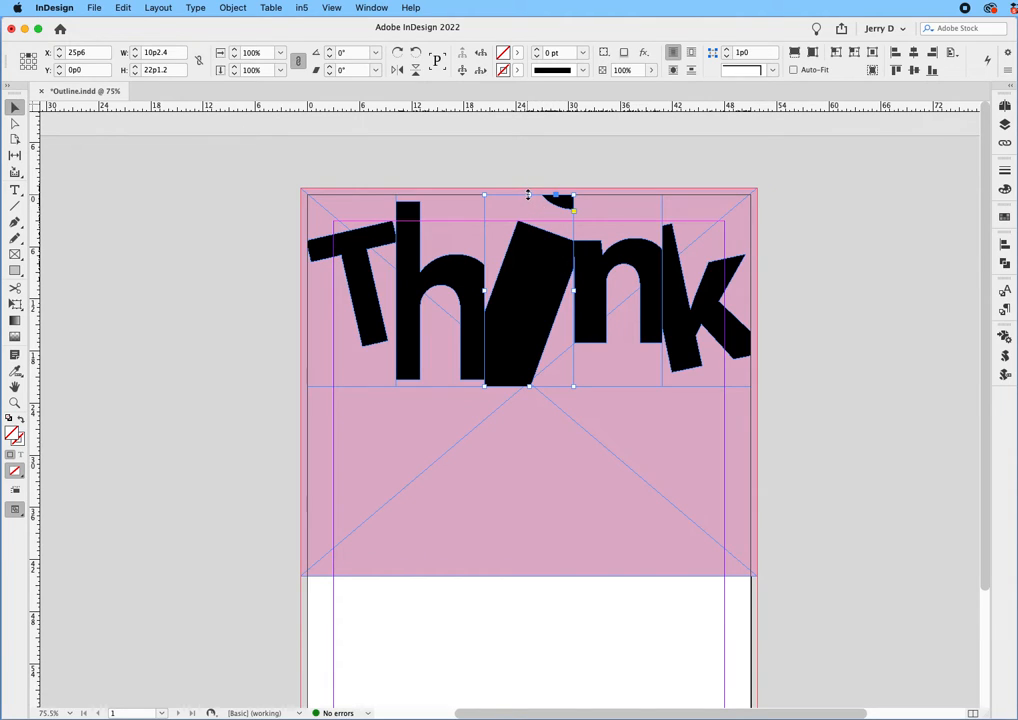
left_click_drag(529, 194, 529, 187)
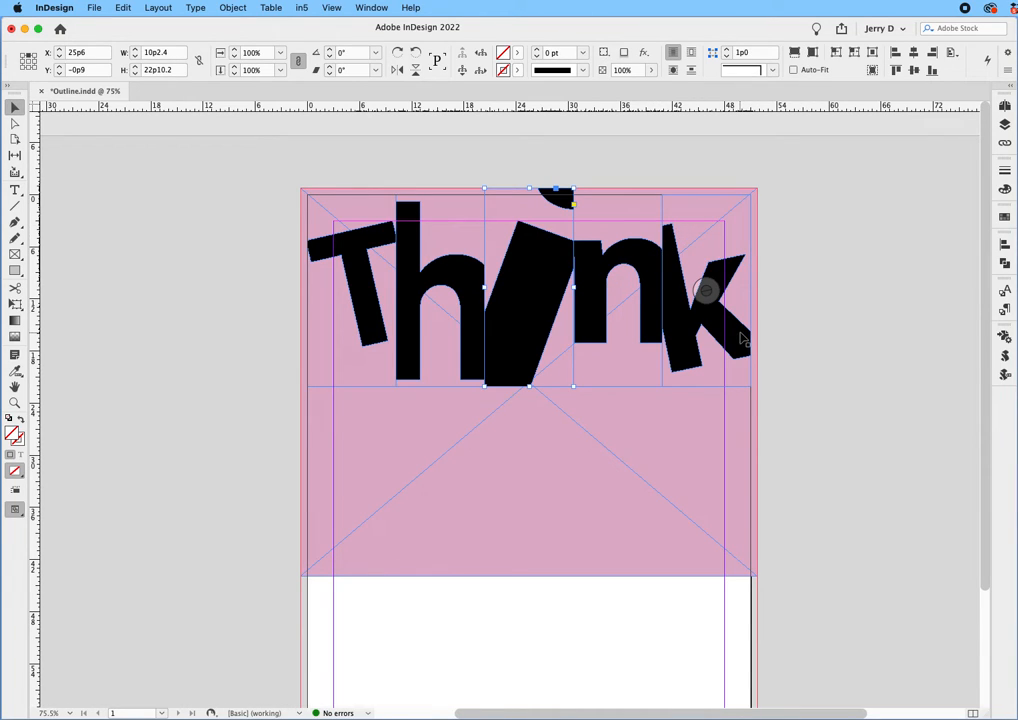
left_click(700, 285)
left_click_drag(750, 292, 757, 292)
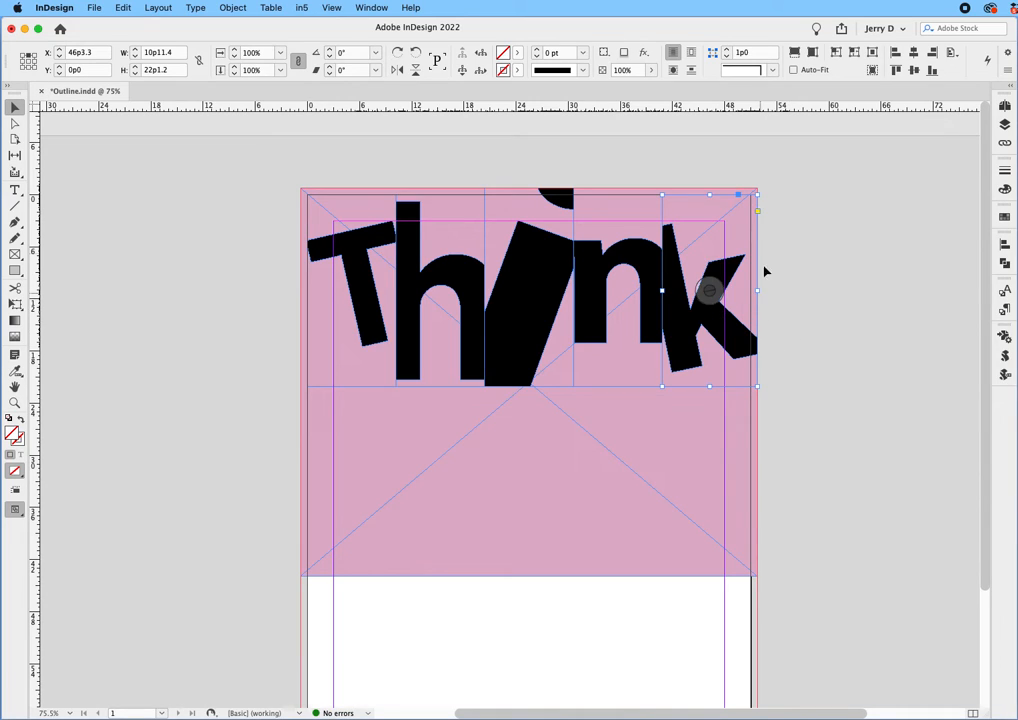
- Shift the letter T slightly toward the page's outer edge and extend the first frame to the bleed line, about 10p11 wide
left_click(349, 289)
left_click_drag(349, 289, 344, 290)
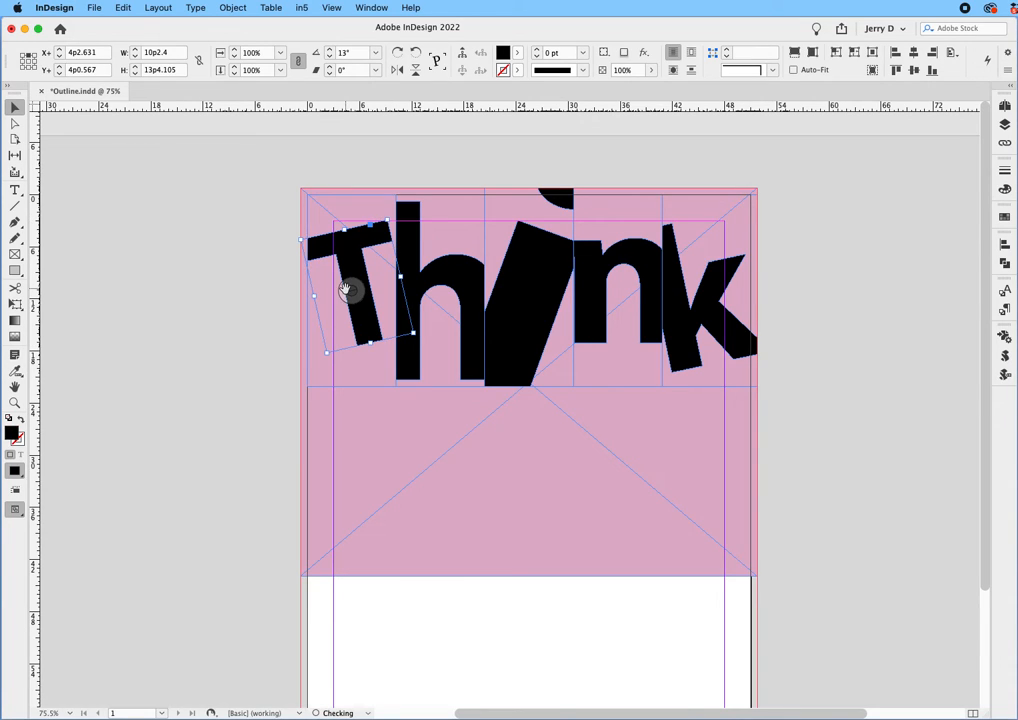
left_click(311, 273)
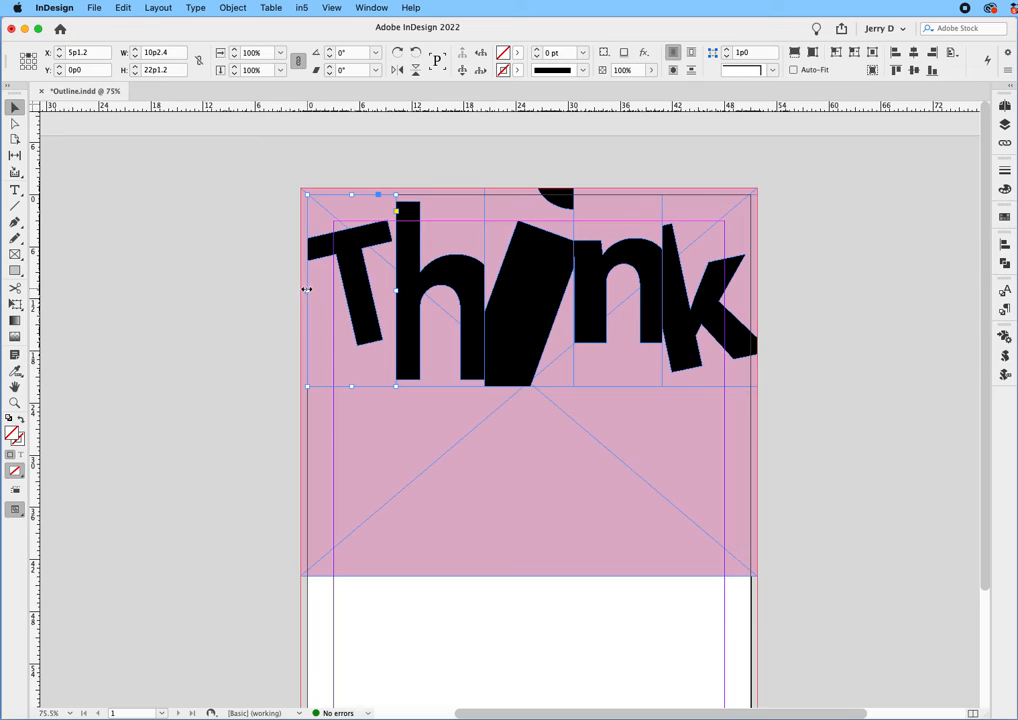
left_click_drag(307, 291, 300, 291)
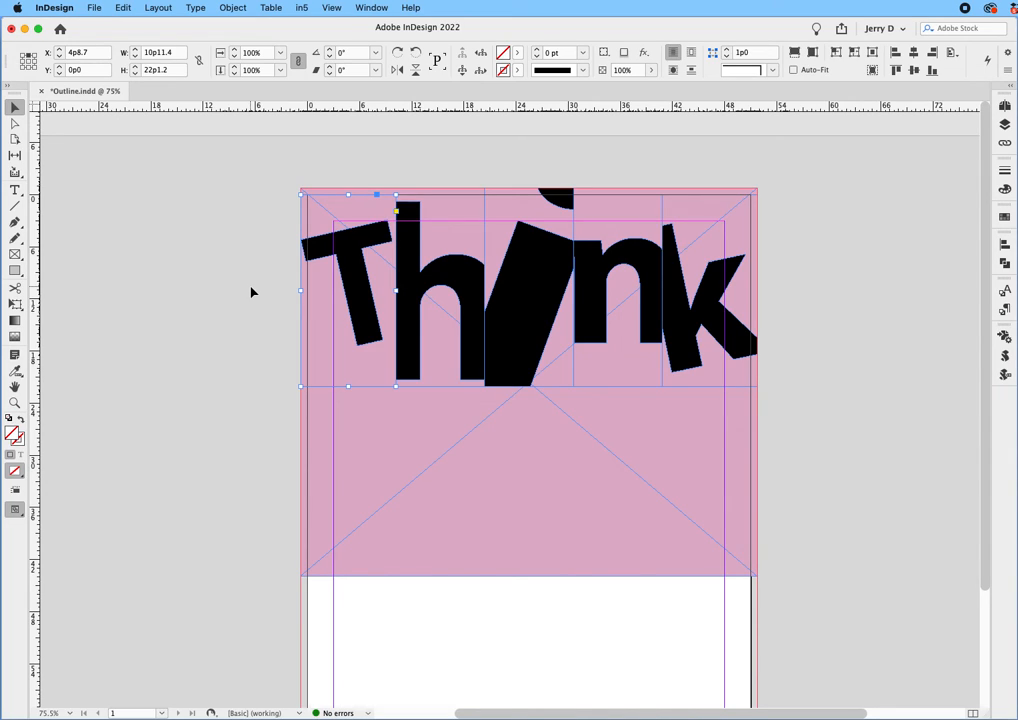
- Paste a copy of the enlarged letter h outside its frame, below the heading, and preview the page without guides and frame edges
left_click(440, 290)
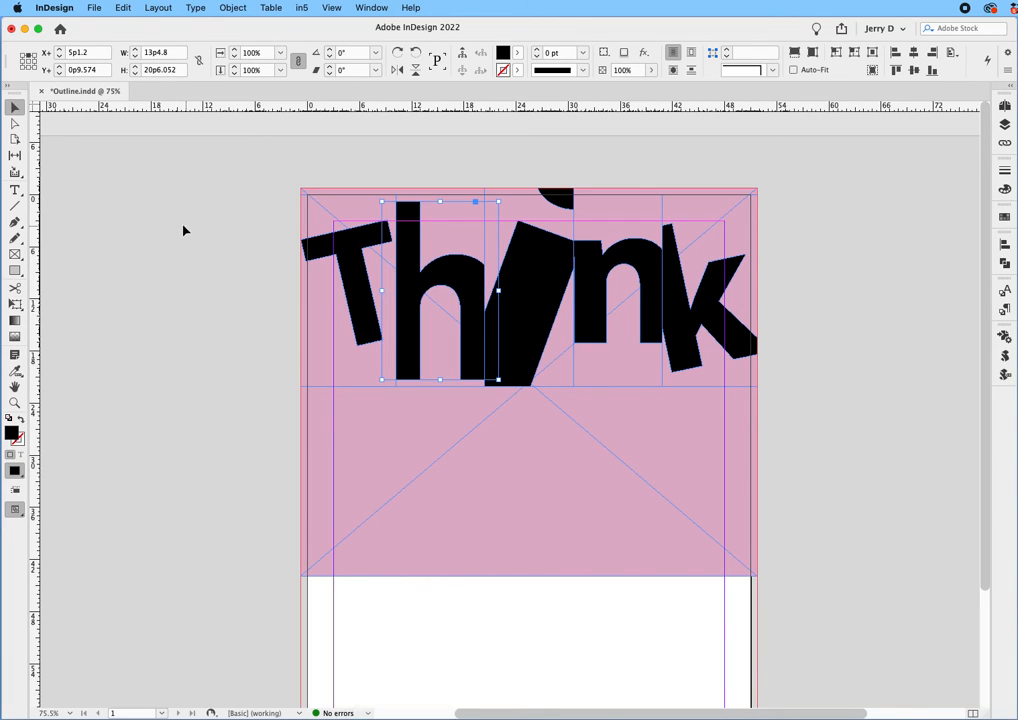
left_click(154, 248)
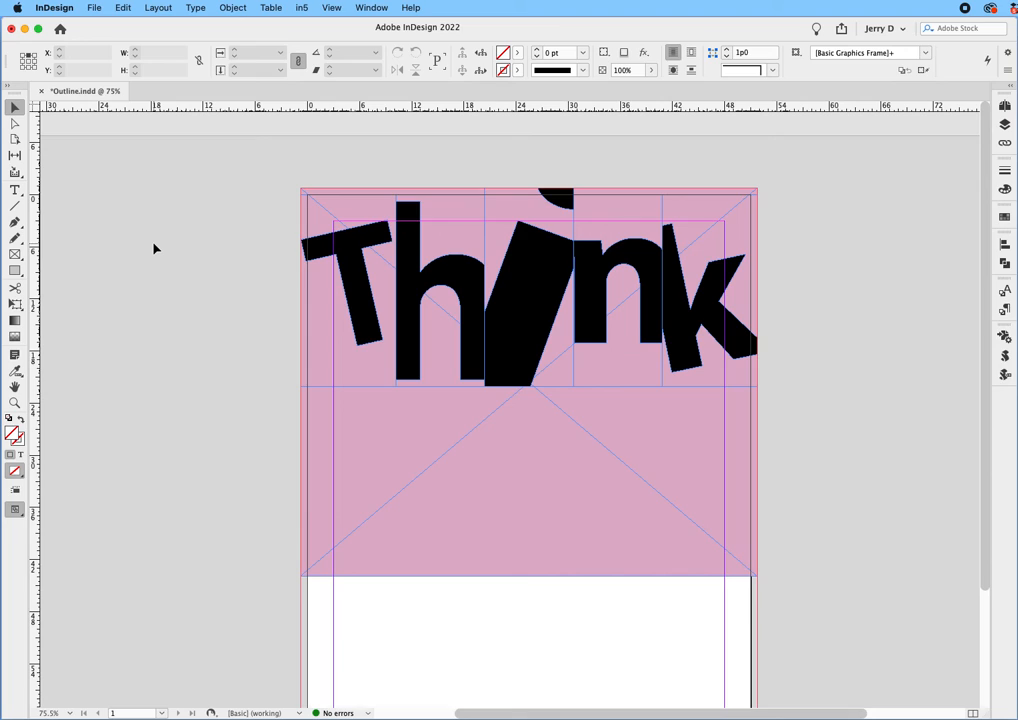
key("super+v")
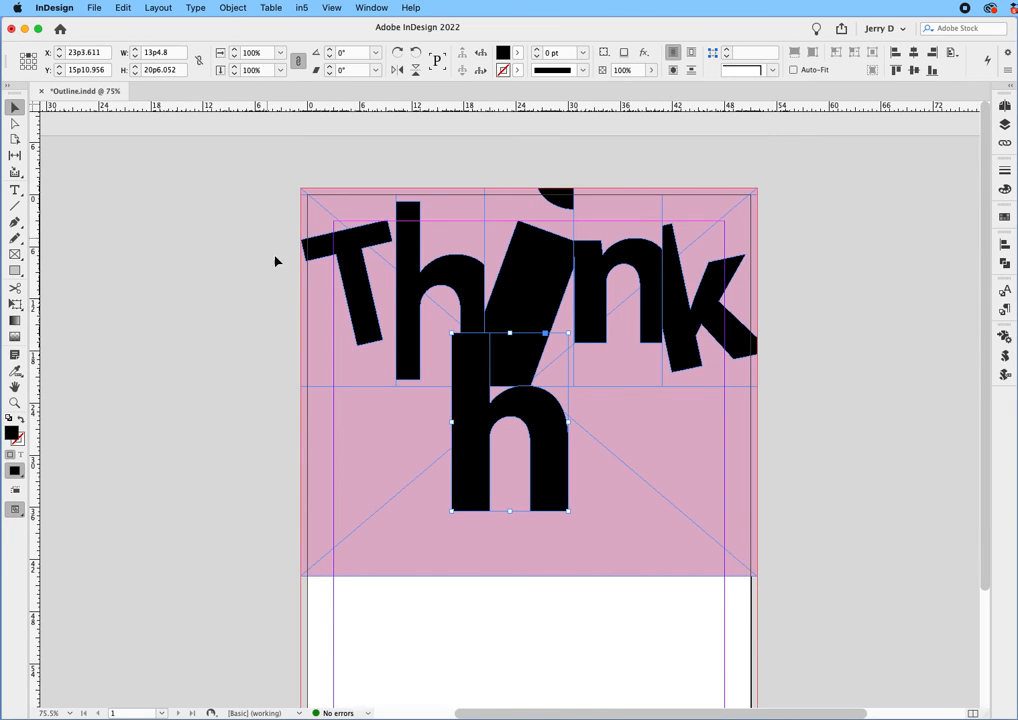
left_click_drag(565, 441, 508, 549)
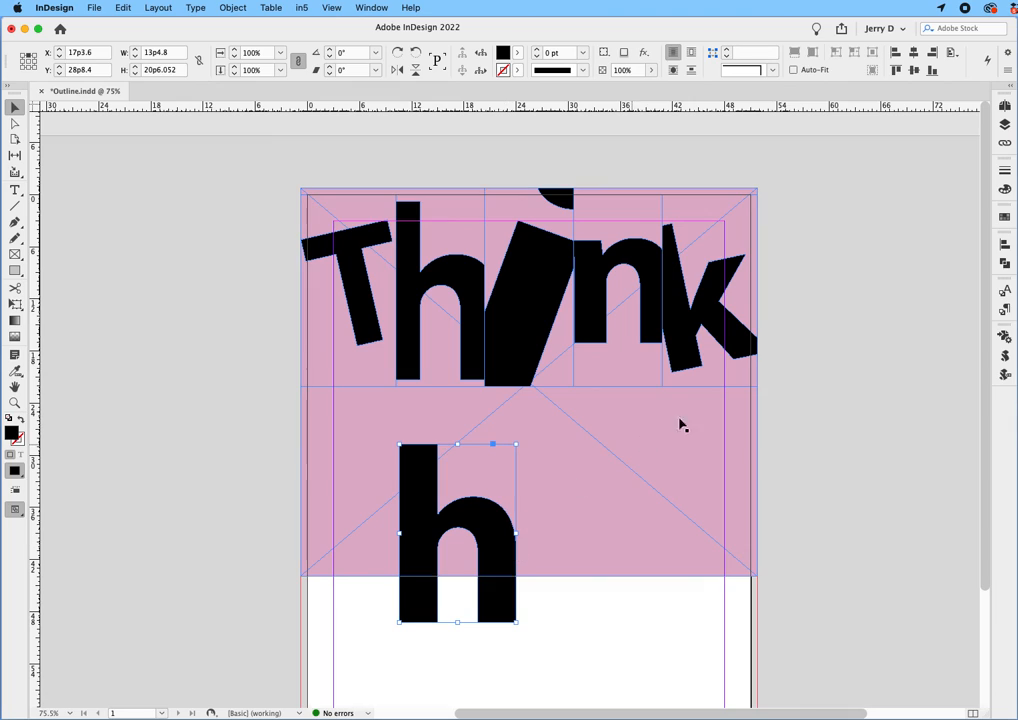
left_click(795, 428)
key("w")
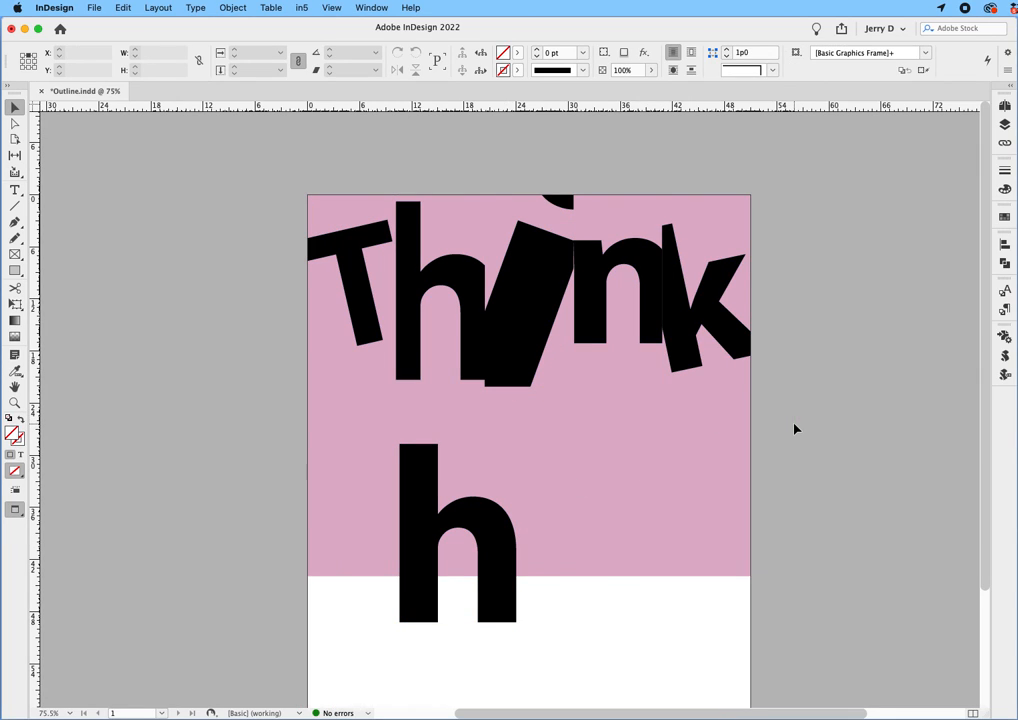